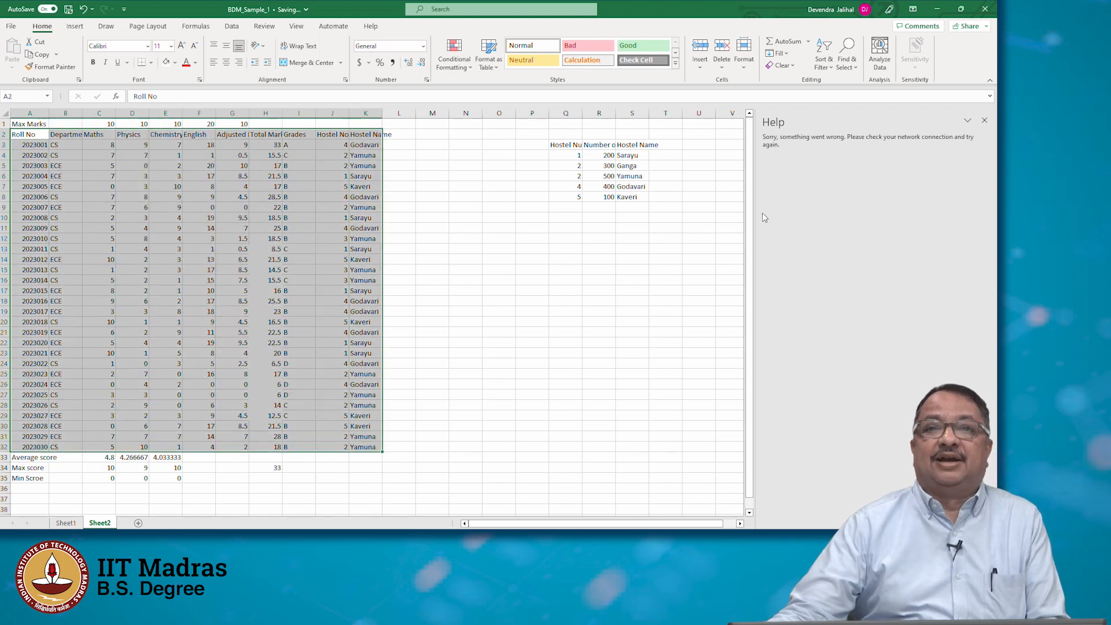
# List the grades A, B, C and D in cells R16 to R19, one grade per cell
pyautogui.click(407, 136)
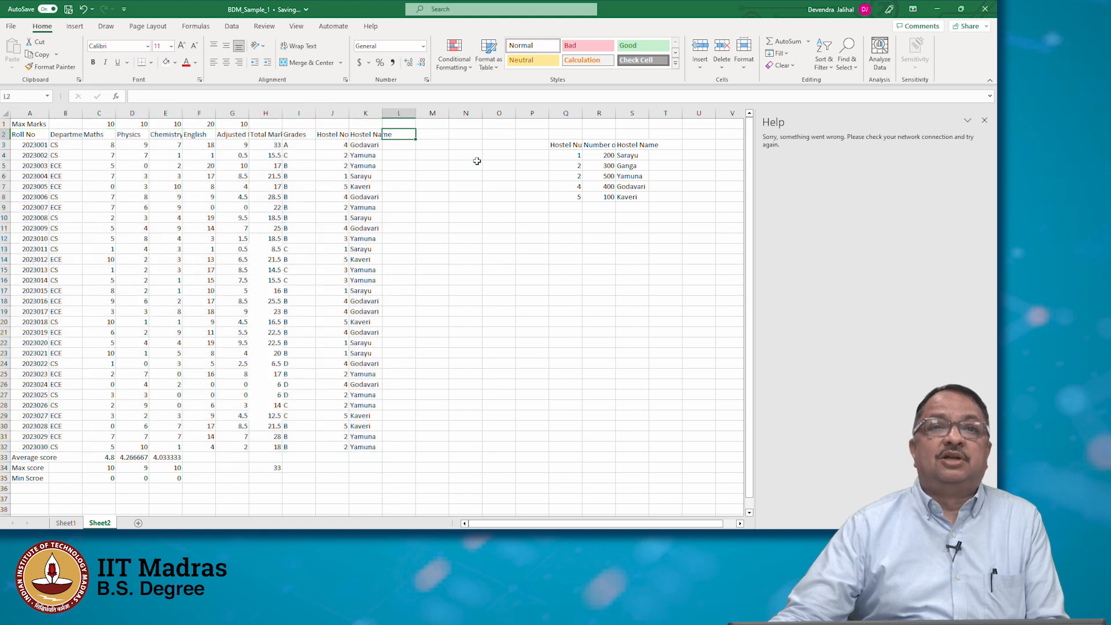
pyautogui.click(589, 279)
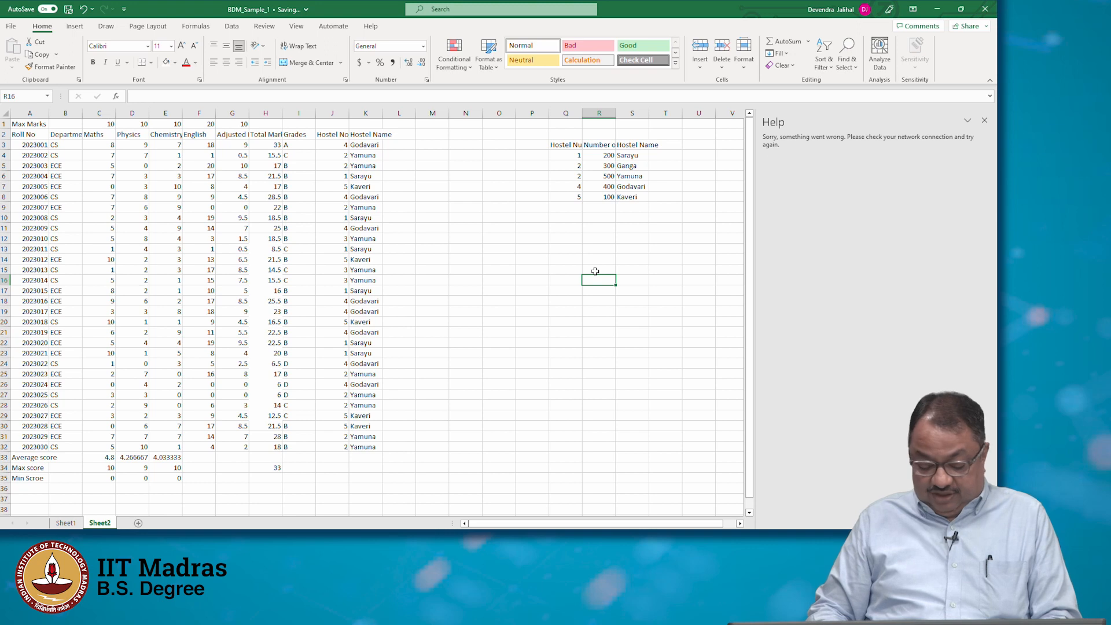
pyautogui.write('A')
pyautogui.press('Return')
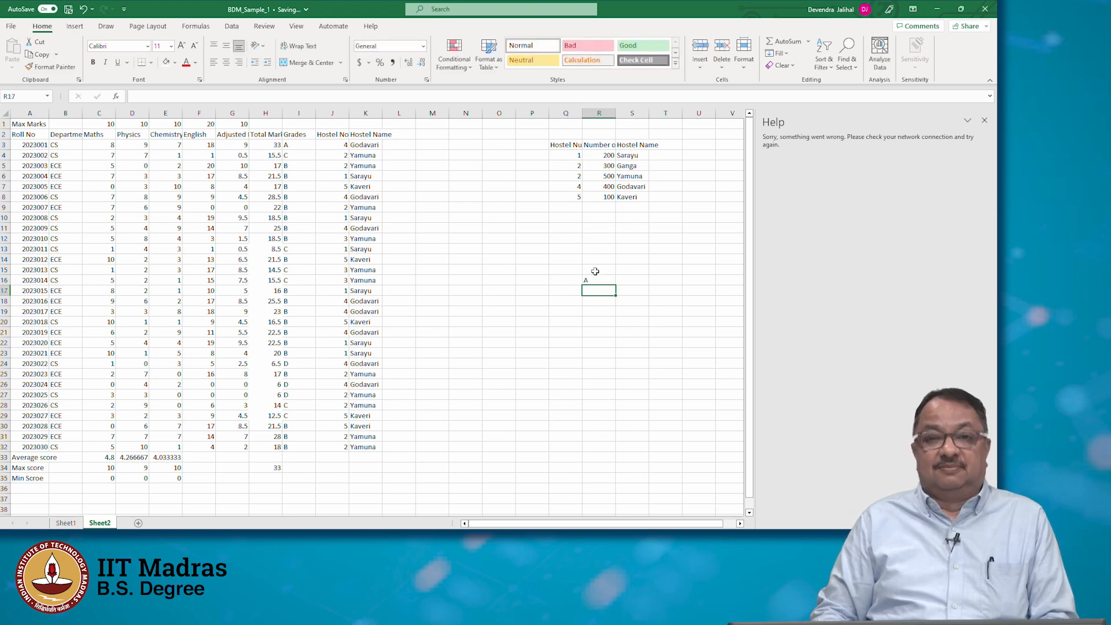
pyautogui.write('B')
pyautogui.press('Return')
pyautogui.write('C')
pyautogui.press('Return')
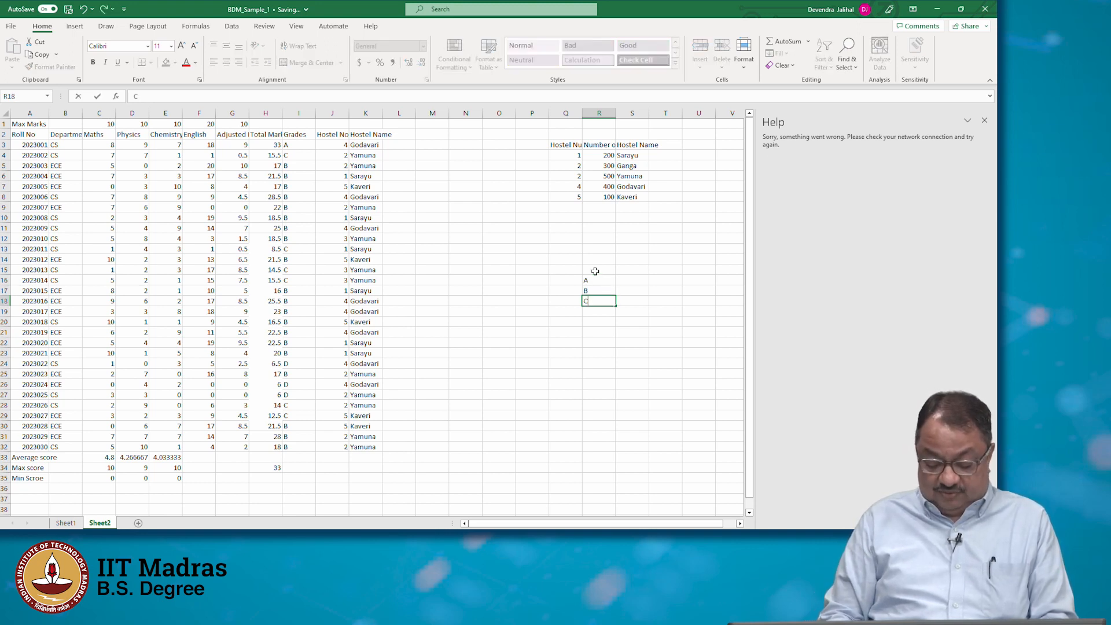
pyautogui.write('D')
pyautogui.press('Tab')
# Enter a COUNTIF formula in S16 that counts the grades in I3:I32 matching the grade in R16
pyautogui.press('Up')
pyautogui.press('Up')
pyautogui.press('Up')
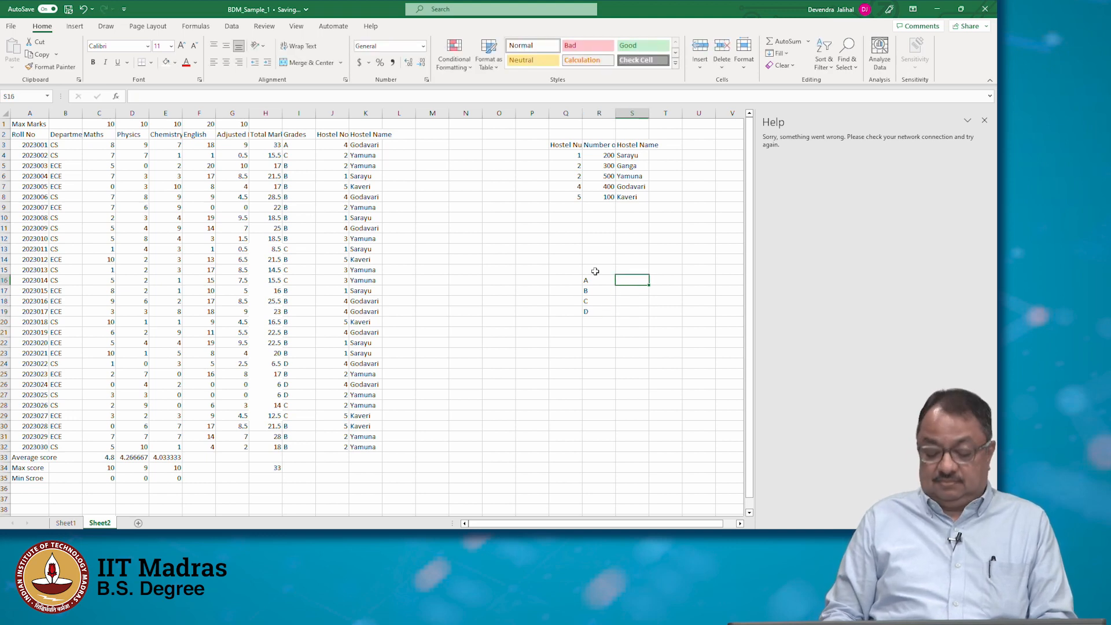
pyautogui.write('=count')
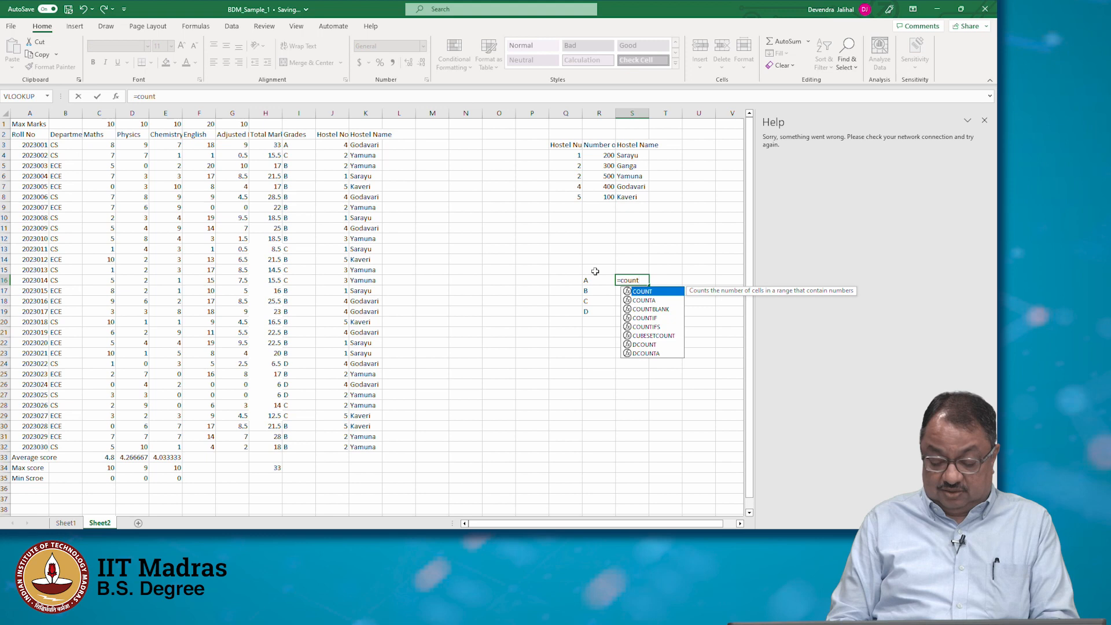
pyautogui.write('if(')
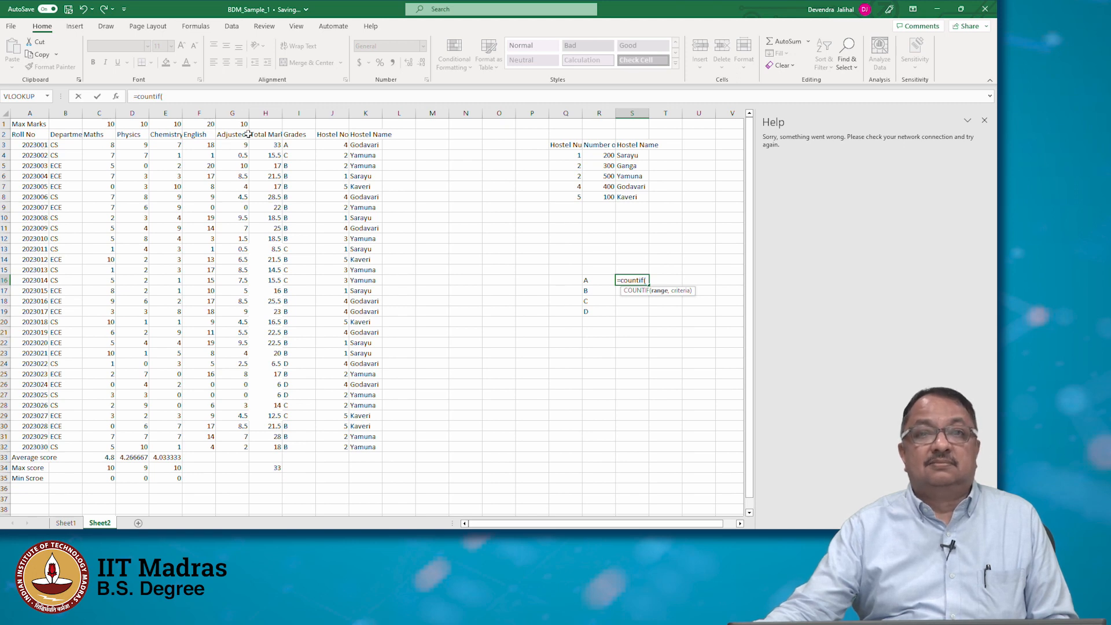
pyautogui.click(289, 143)
pyautogui.moveTo(288, 141); pyautogui.dragTo(298, 447)
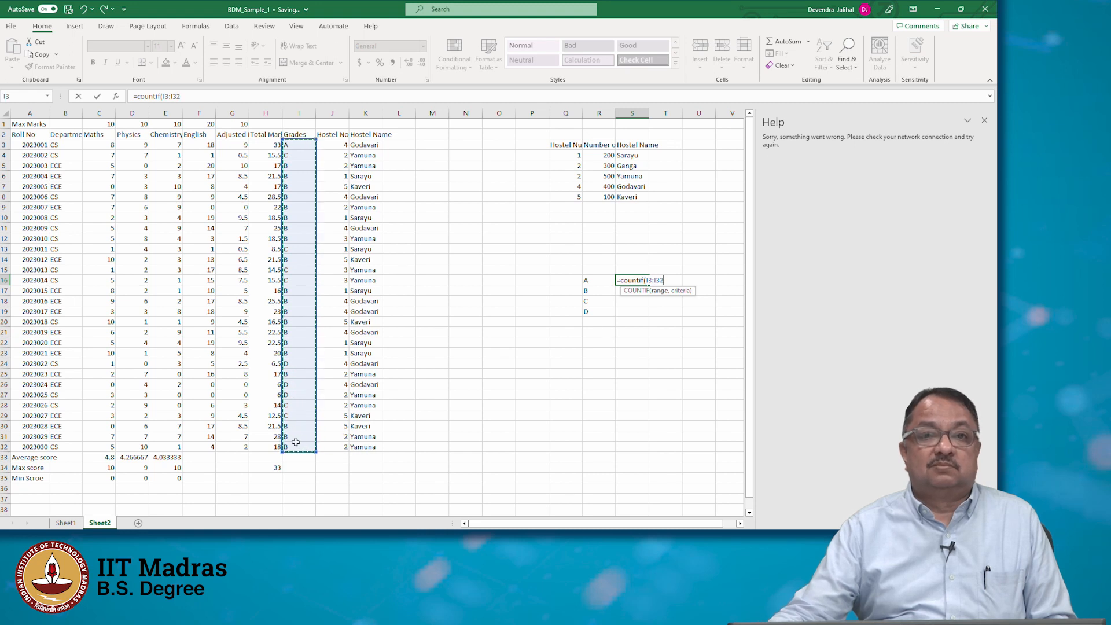
pyautogui.write(',')
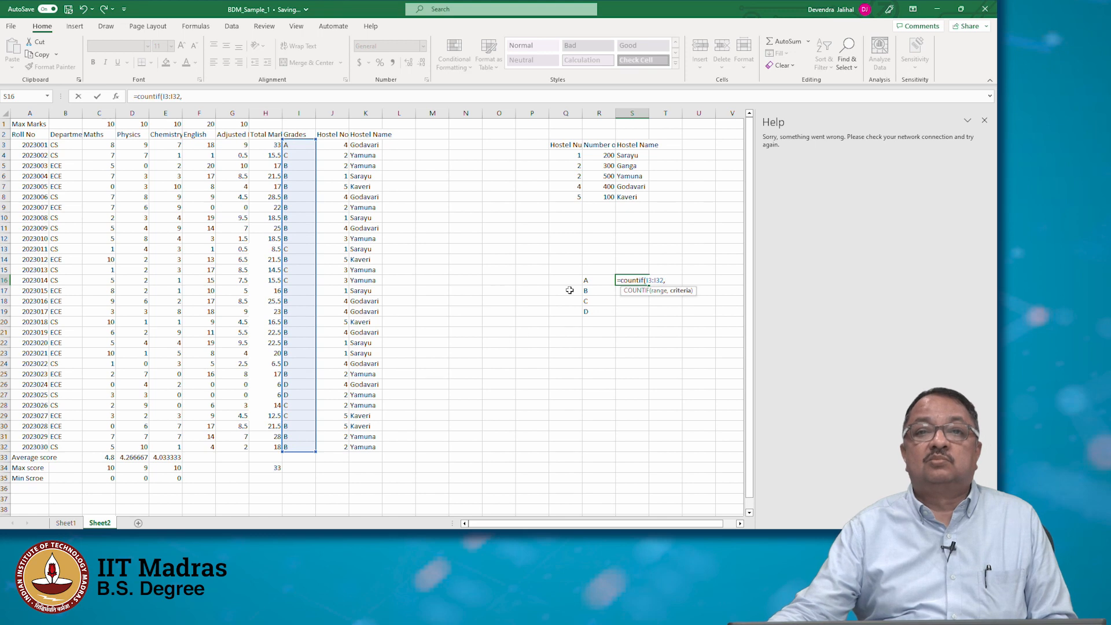
pyautogui.click(585, 281)
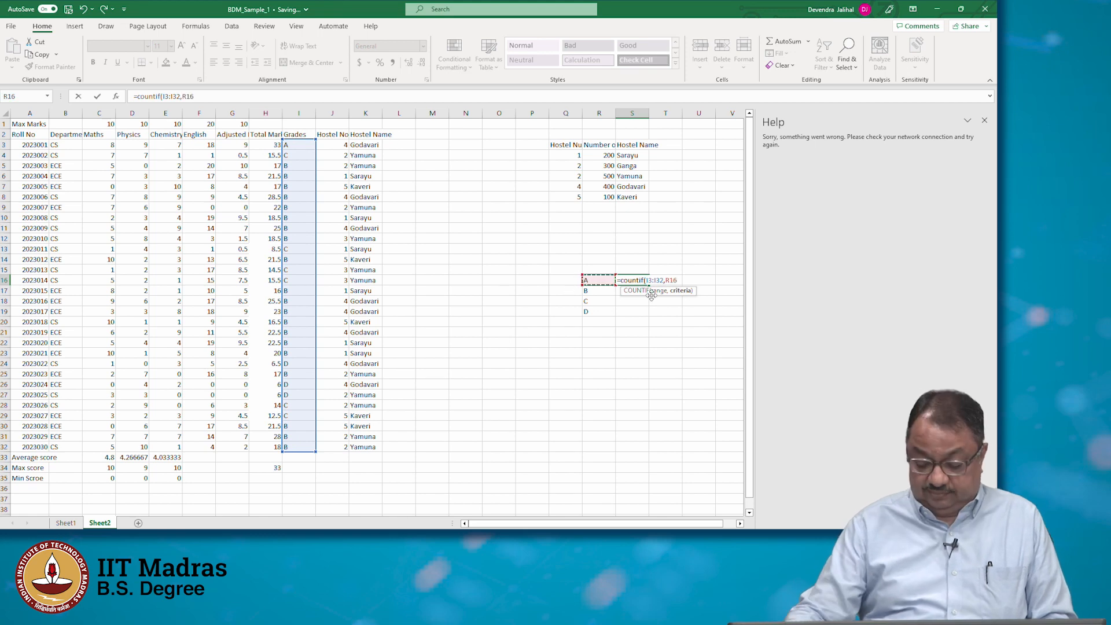
pyautogui.write(')')
pyautogui.press('Return')
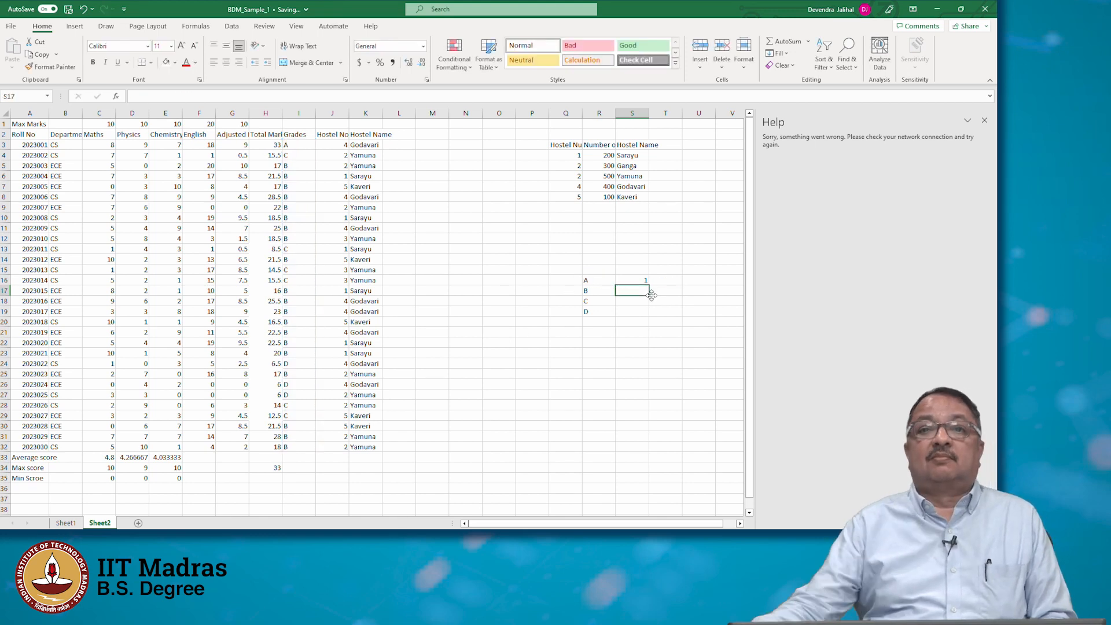
# Lock the rows of the counted range in the S16 formula so it reads =COUNTIF(I$3:I$32,R16)
pyautogui.click(635, 280)
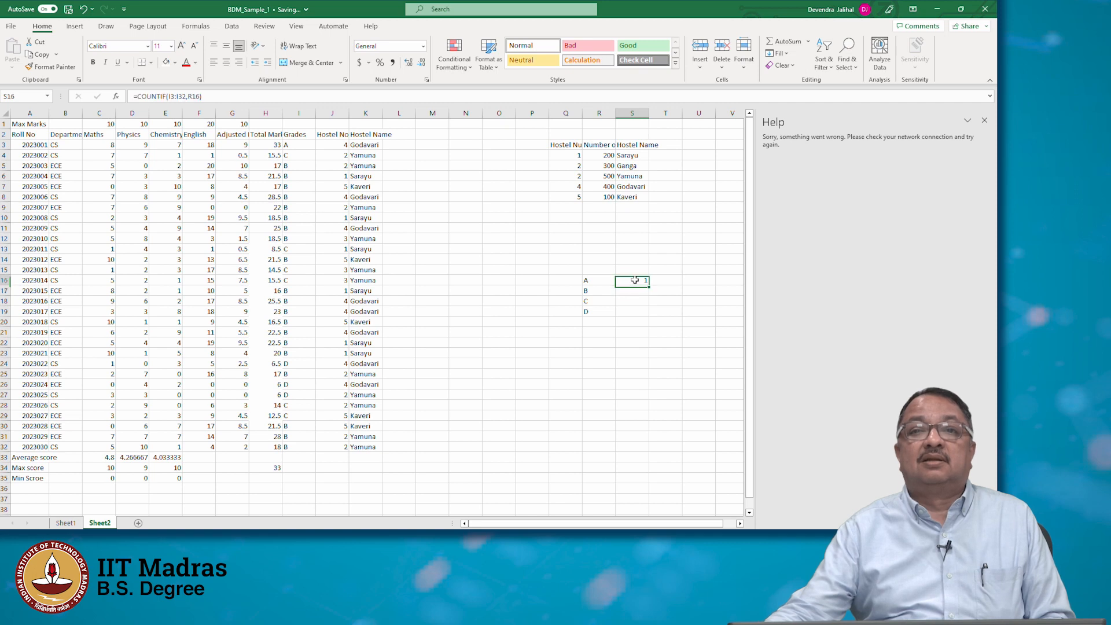
pyautogui.click(175, 96)
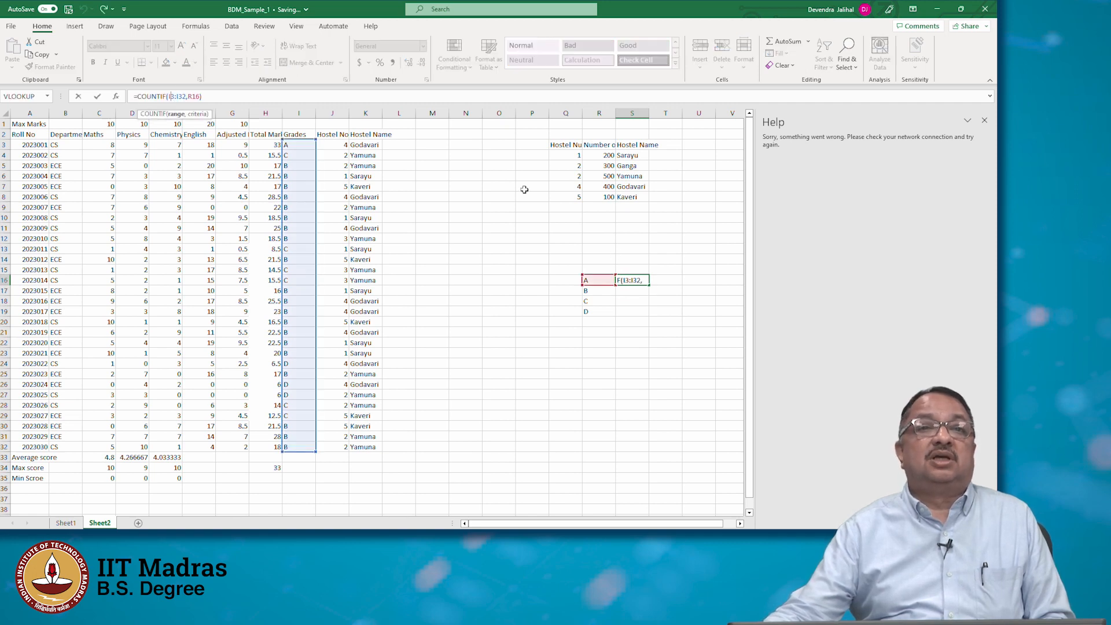
pyautogui.press('Left')
pyautogui.press('Left')
pyautogui.press('Left')
pyautogui.press('Left')
pyautogui.press('Left')
pyautogui.press('Left')
pyautogui.press('Left')
pyautogui.press('Left')
pyautogui.press('Left')
pyautogui.press('Left')
pyautogui.write('$')
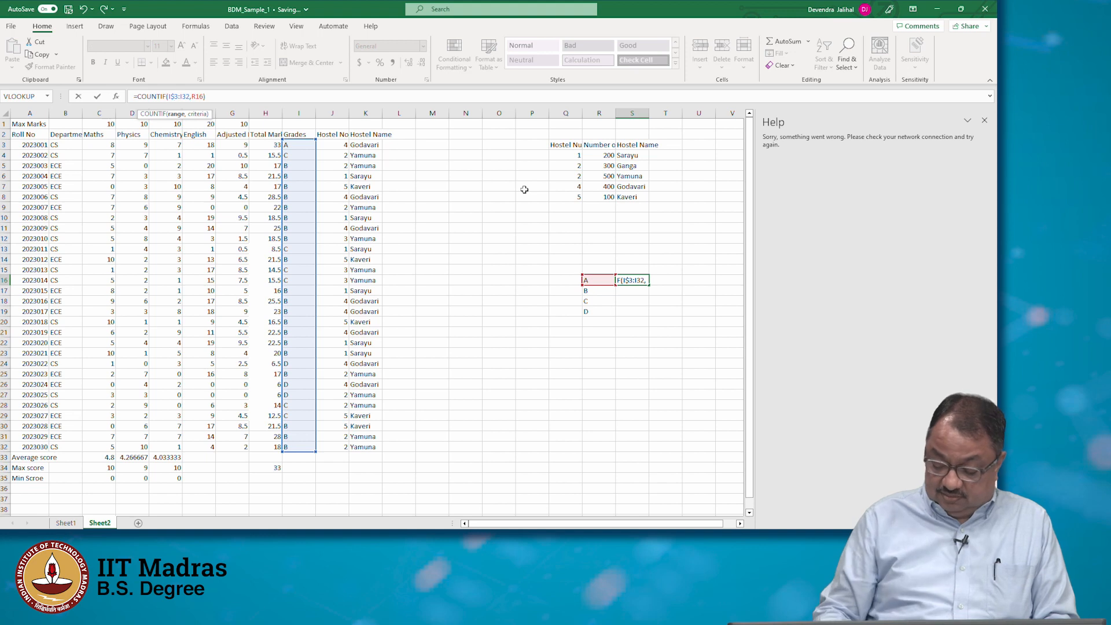
pyautogui.press('Right')
pyautogui.press('Right')
pyautogui.write('$')
pyautogui.press('Return')
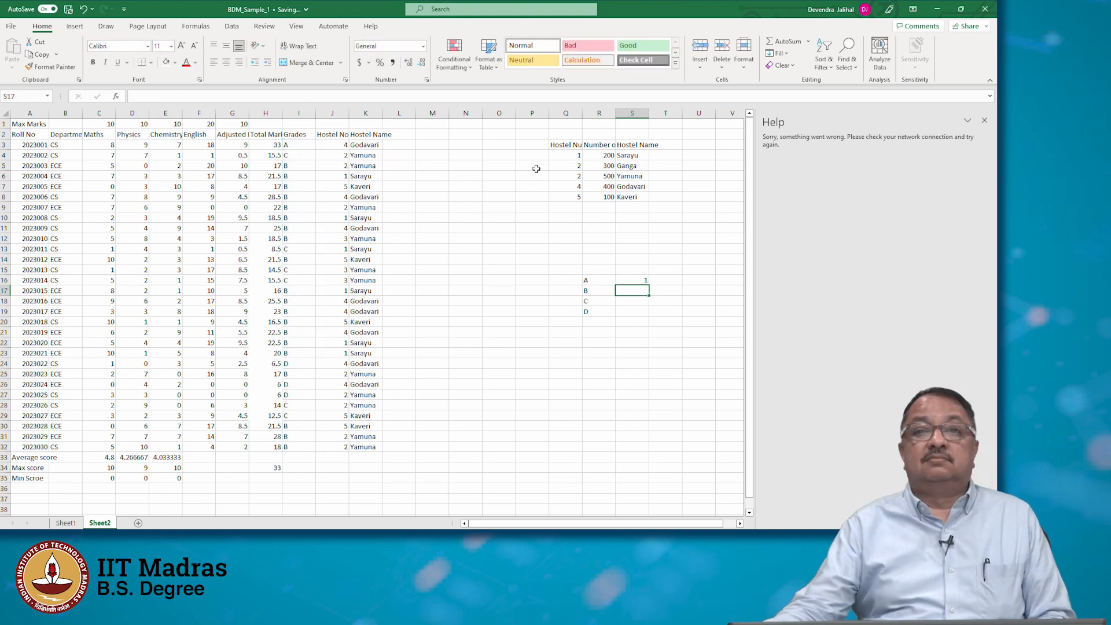
# Fill the COUNTIF formula from S16 down to S19 and check the copied formulas
pyautogui.click(643, 281)
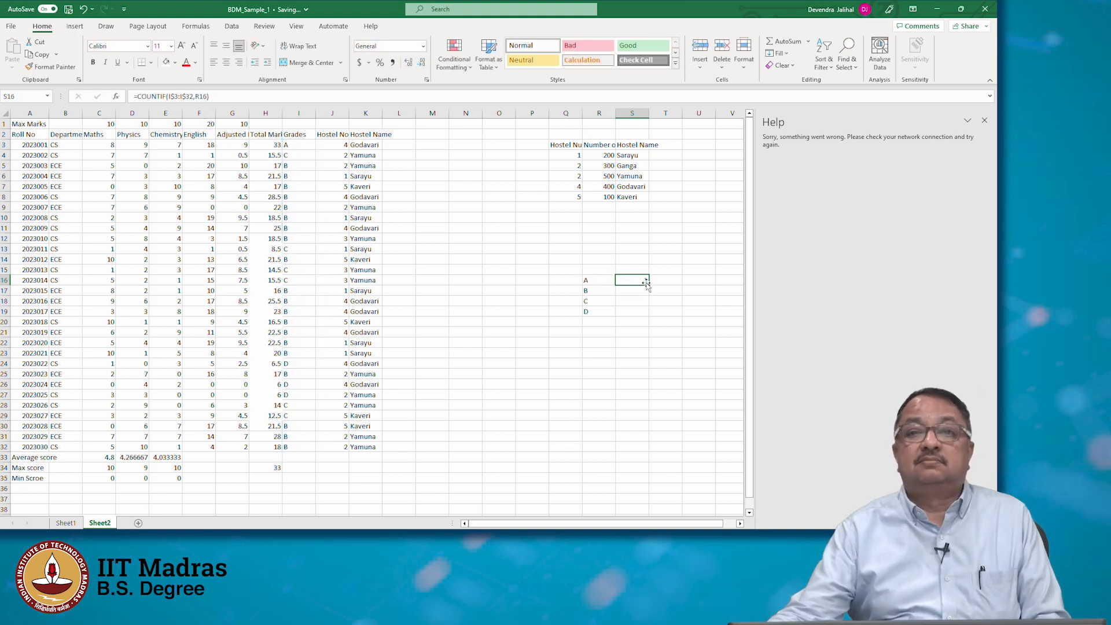
pyautogui.moveTo(650, 284); pyautogui.dragTo(646, 315)
pyautogui.click(640, 305)
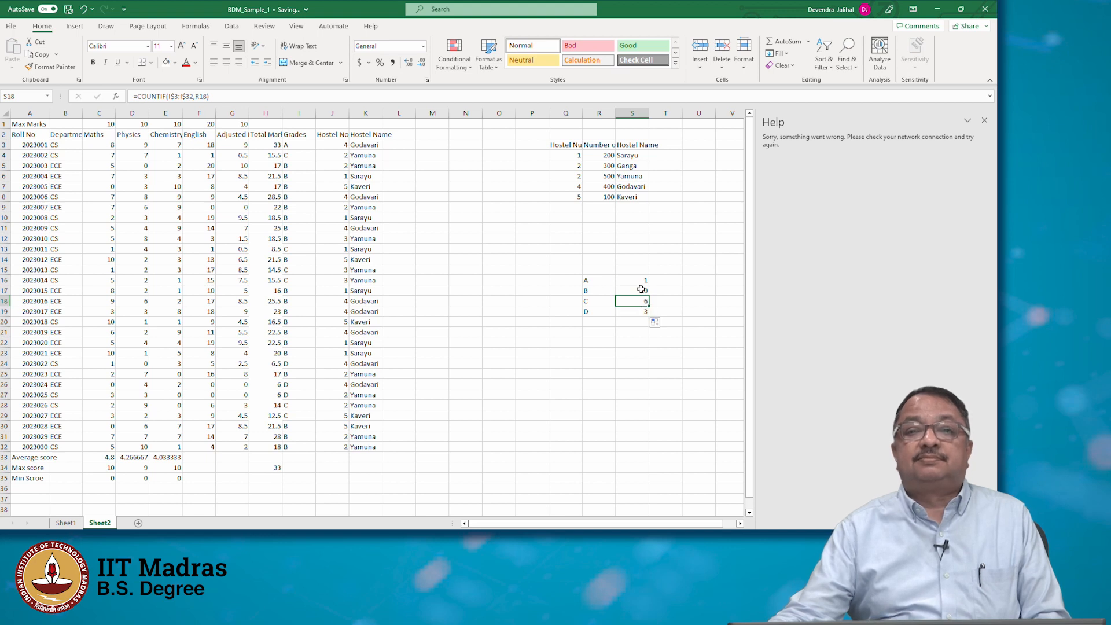
pyautogui.click(633, 279)
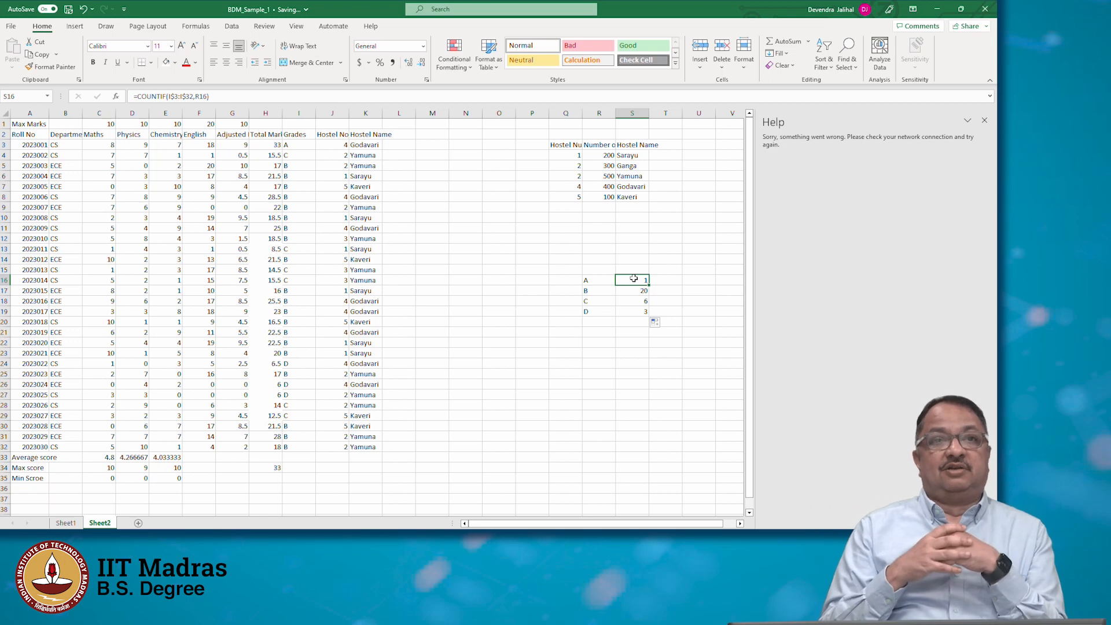
# Create a PivotTable on a new worksheet from the student data range A2:K32, including its header row
pyautogui.click(30, 135)
pyautogui.click(37, 145)
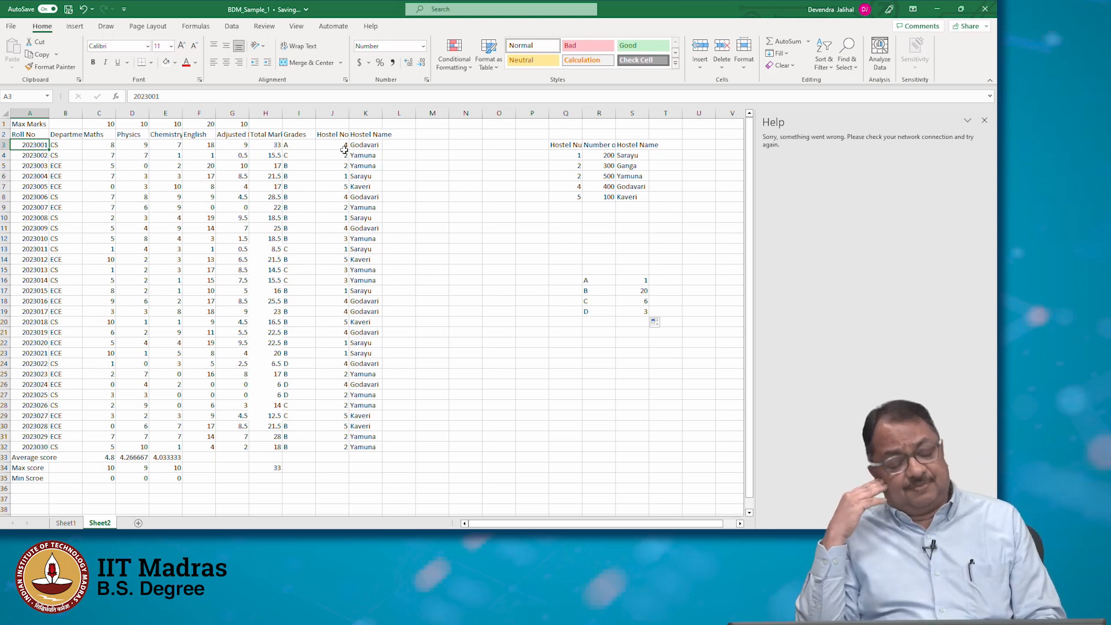
pyautogui.click(34, 135)
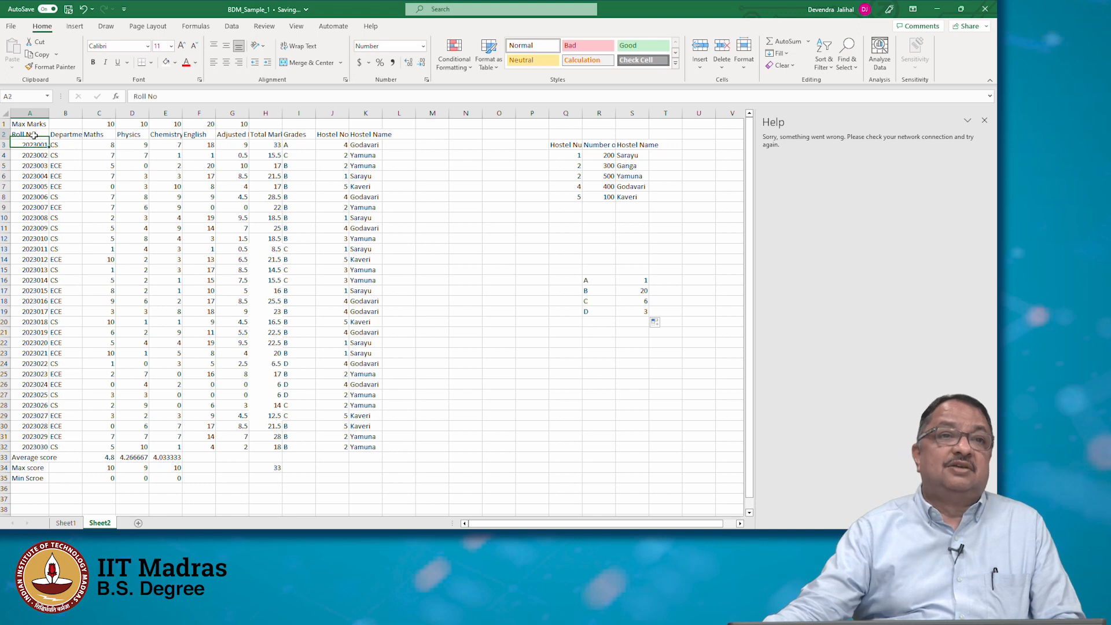
pyautogui.keyDown('shift'); pyautogui.click(378, 450); pyautogui.keyUp('shift')
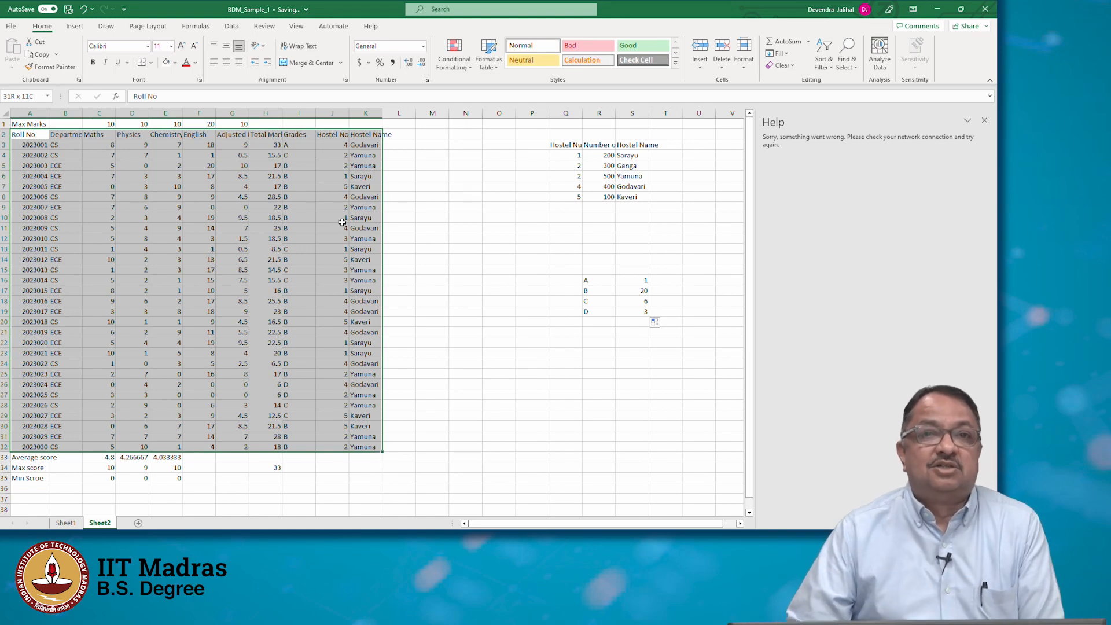
pyautogui.click(29, 134)
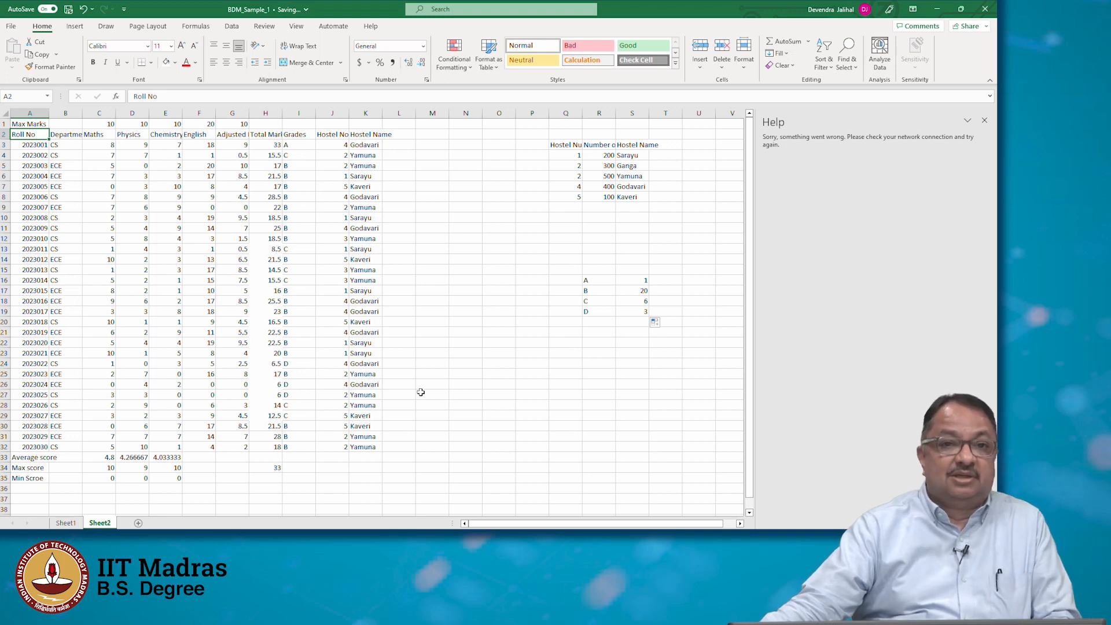
pyautogui.keyDown('shift'); pyautogui.click(378, 443); pyautogui.keyUp('shift')
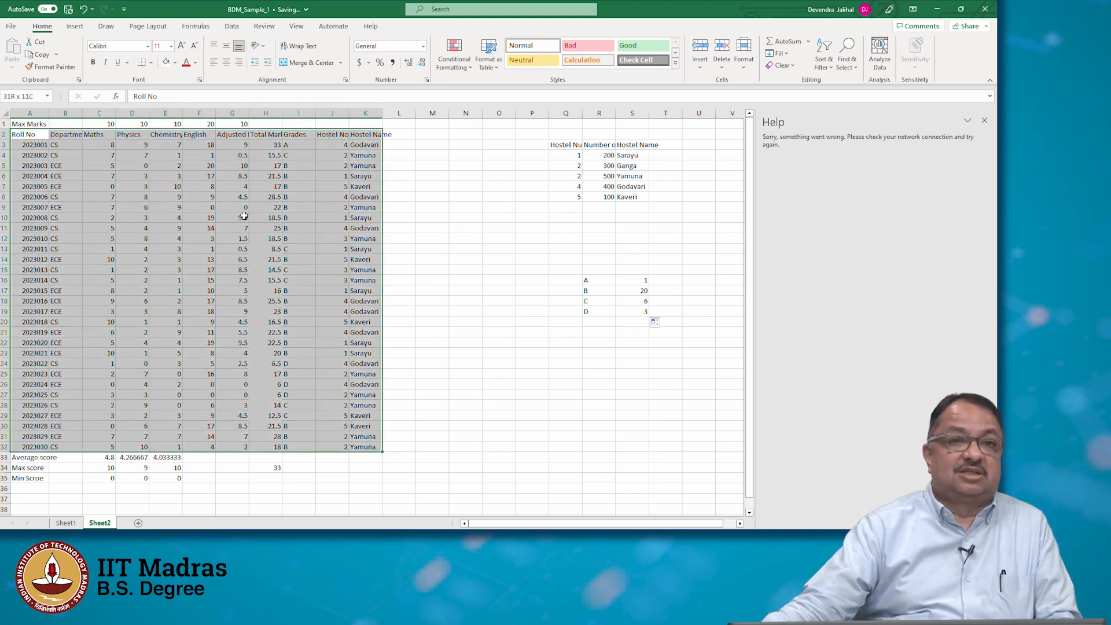
pyautogui.click(69, 26)
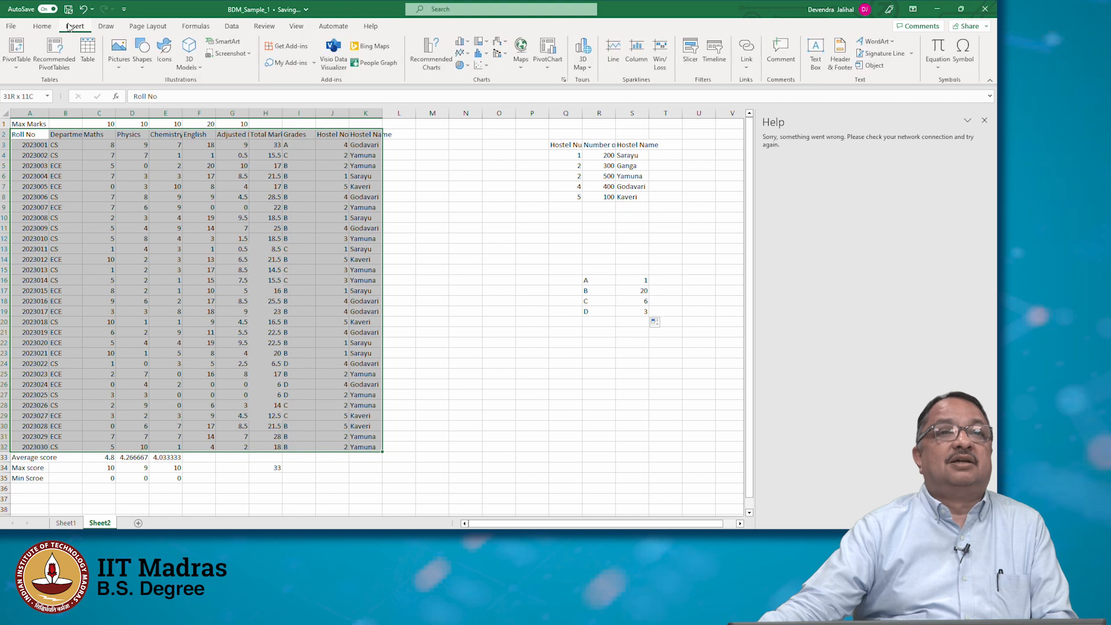
pyautogui.click(27, 61)
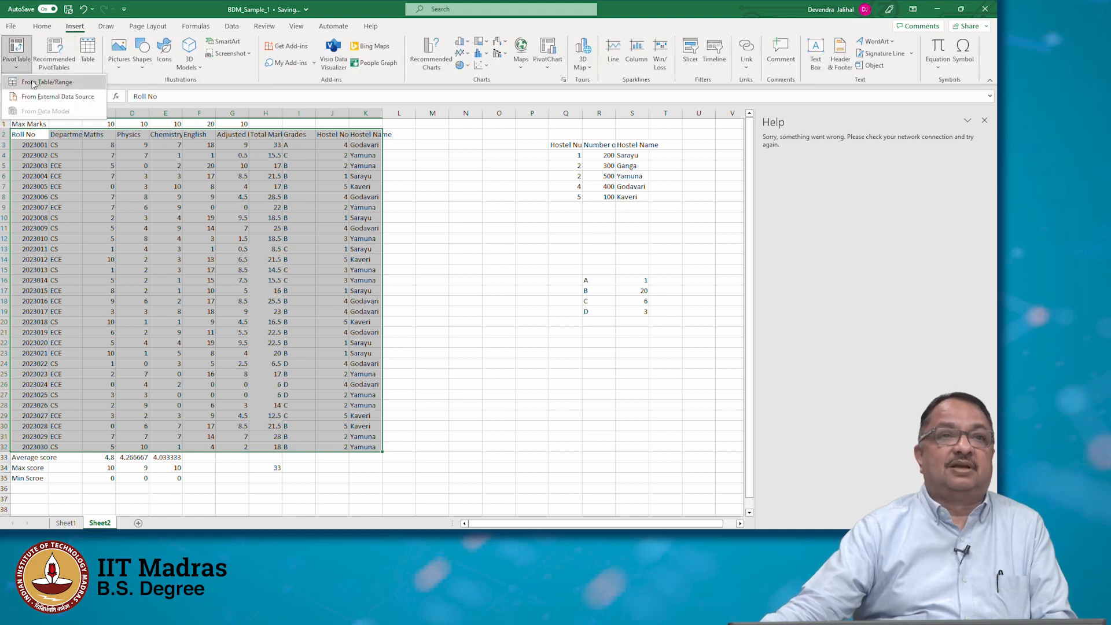
pyautogui.click(33, 83)
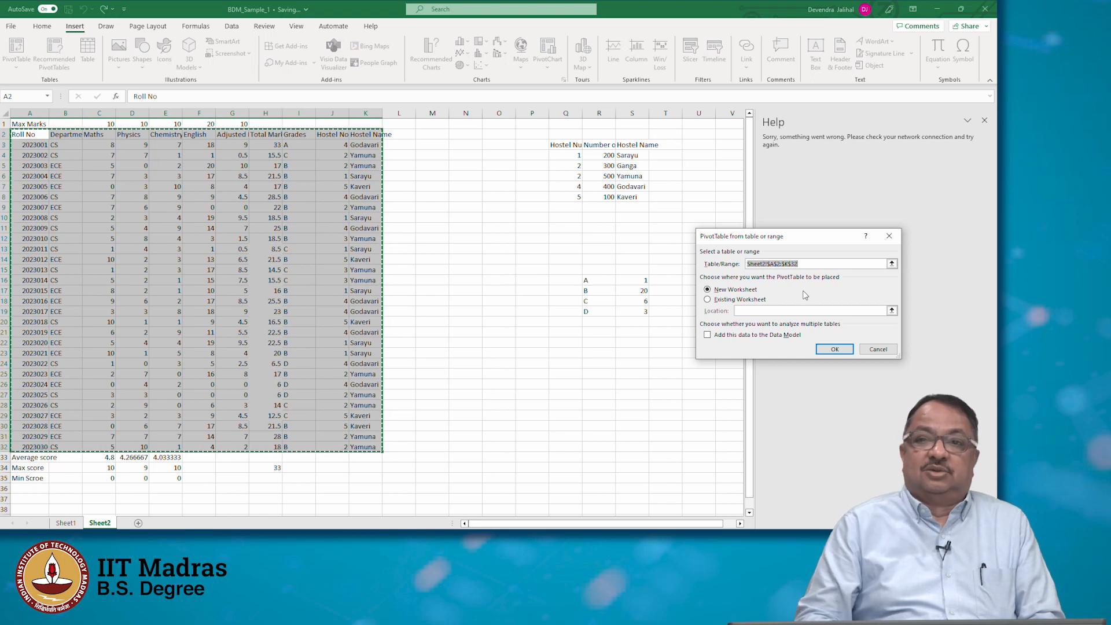
pyautogui.click(840, 351)
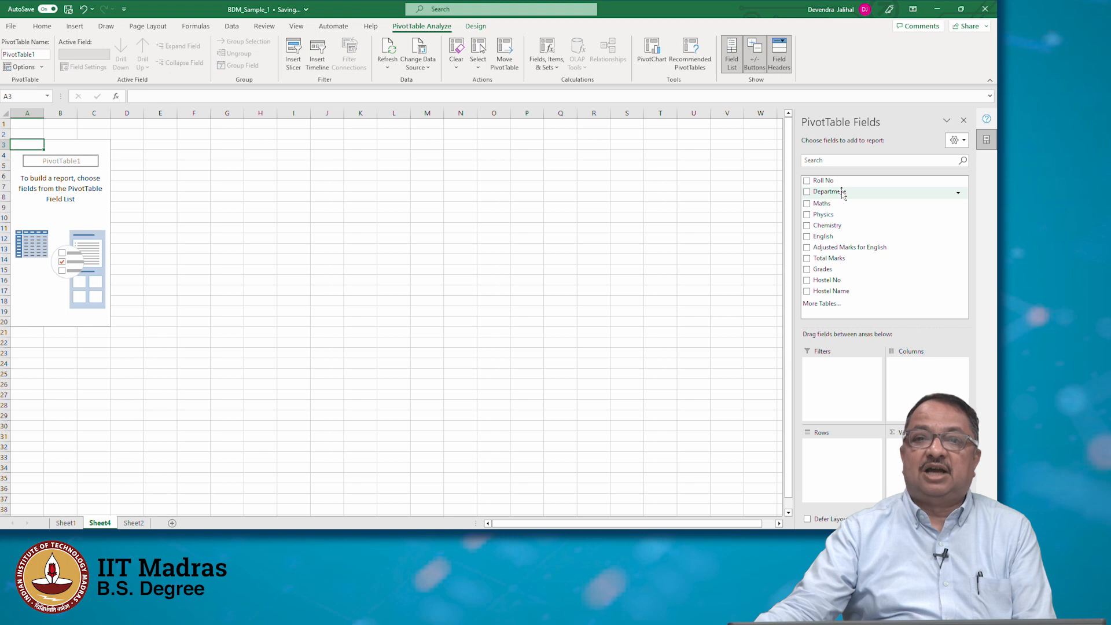
# Add Department to the PivotTable's rows and Roll No to its values
pyautogui.moveTo(842, 194); pyautogui.dragTo(863, 463)
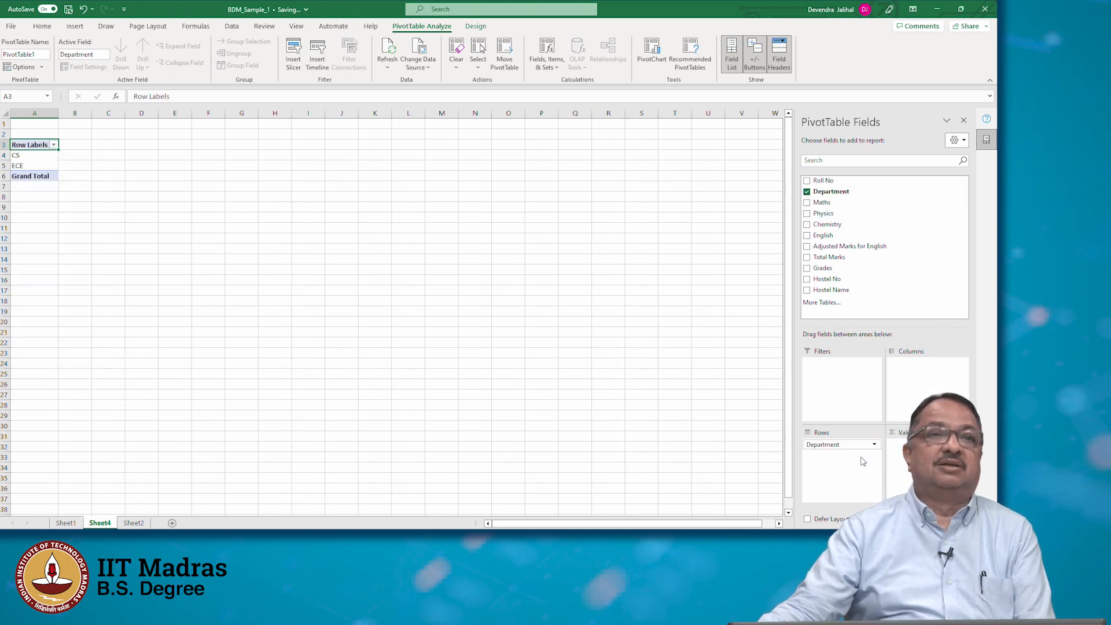
pyautogui.click(36, 157)
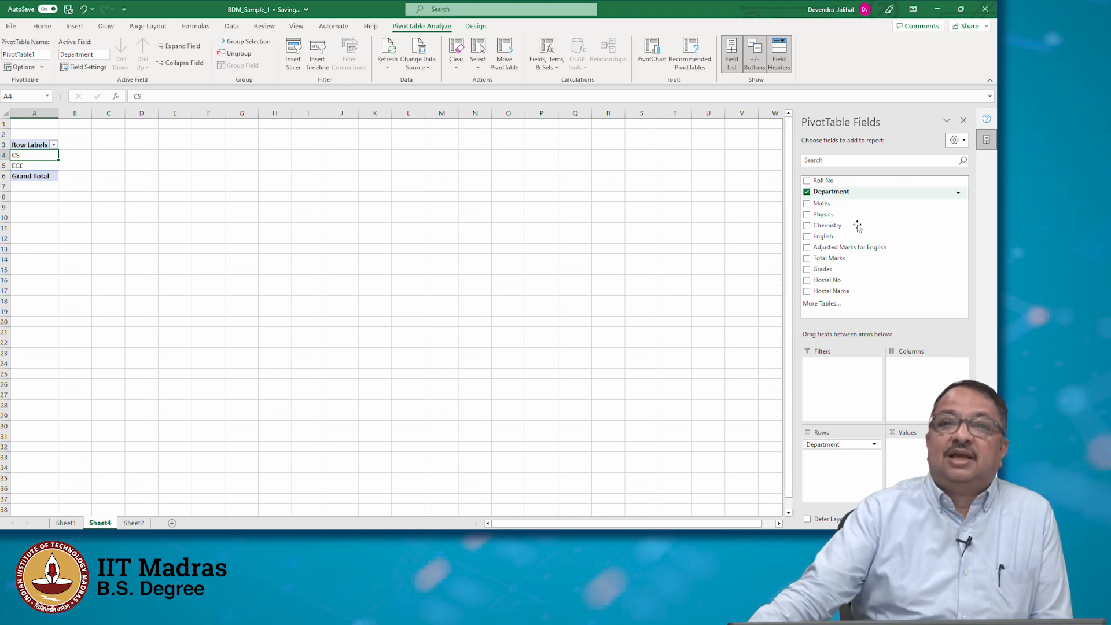
pyautogui.click(923, 464)
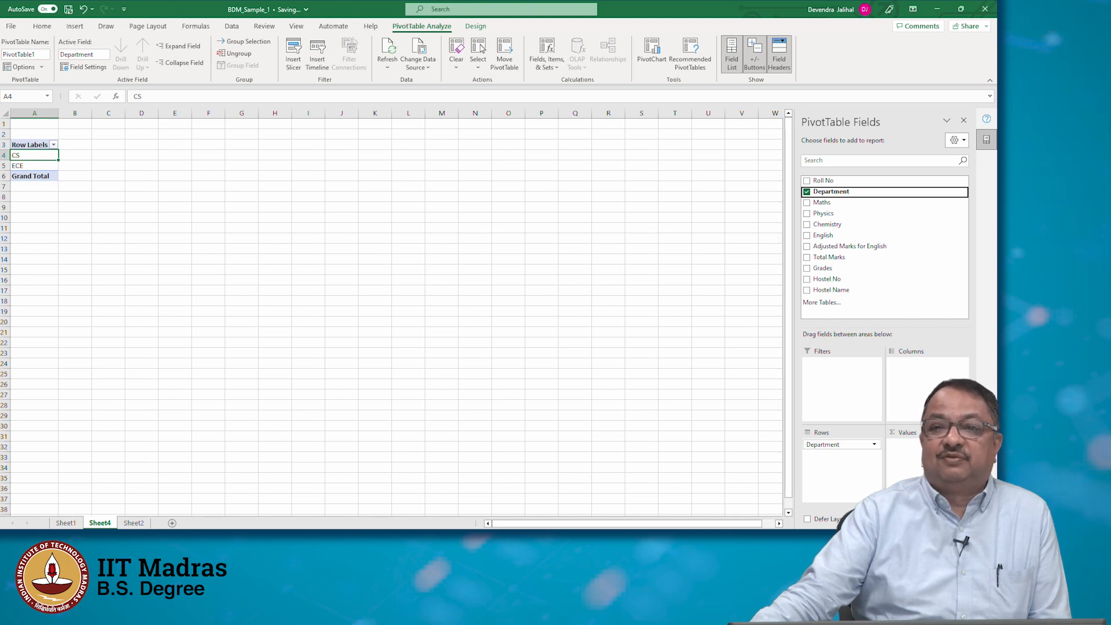
pyautogui.moveTo(826, 182); pyautogui.dragTo(857, 262)
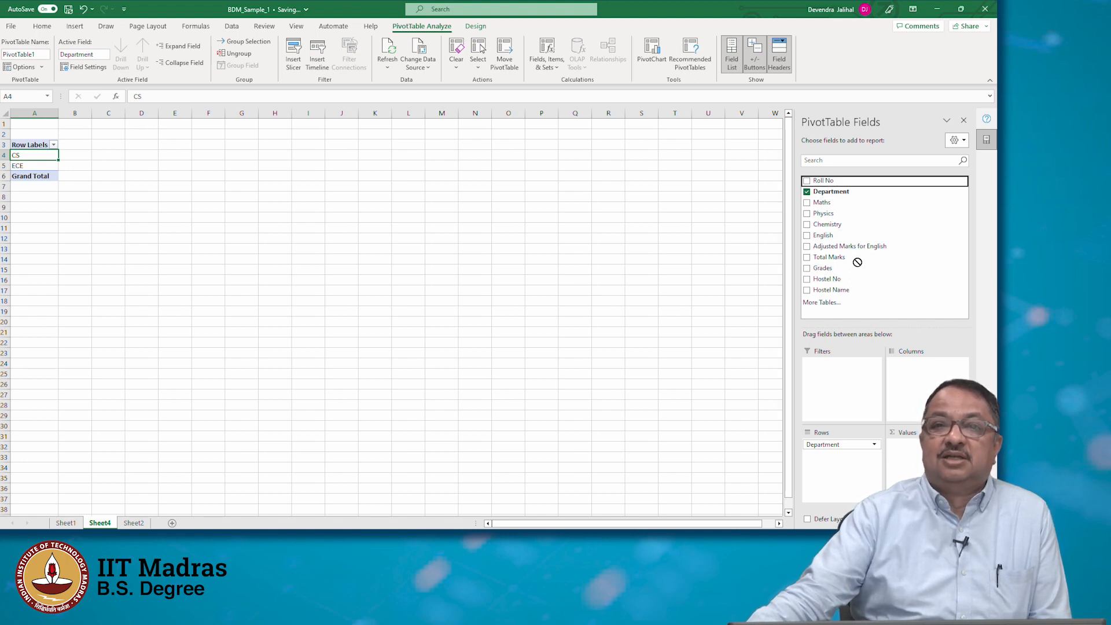
pyautogui.moveTo(928, 450); pyautogui.dragTo(927, 450)
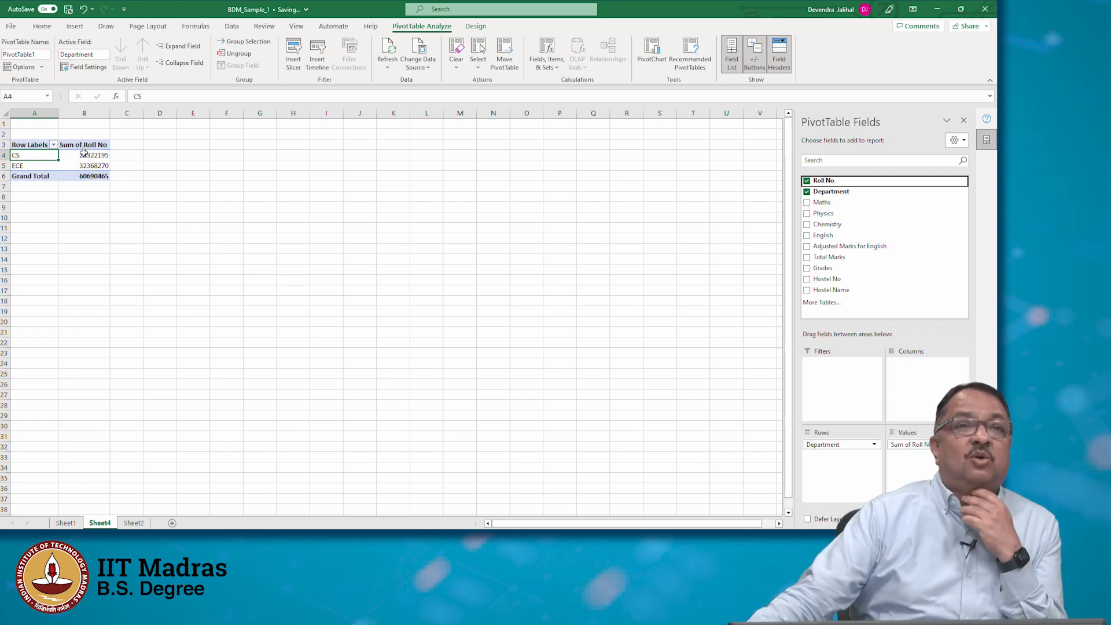
# Change the PivotTable's Roll No value field to summarise by Count instead of Sum
pyautogui.moveTo(83, 155)
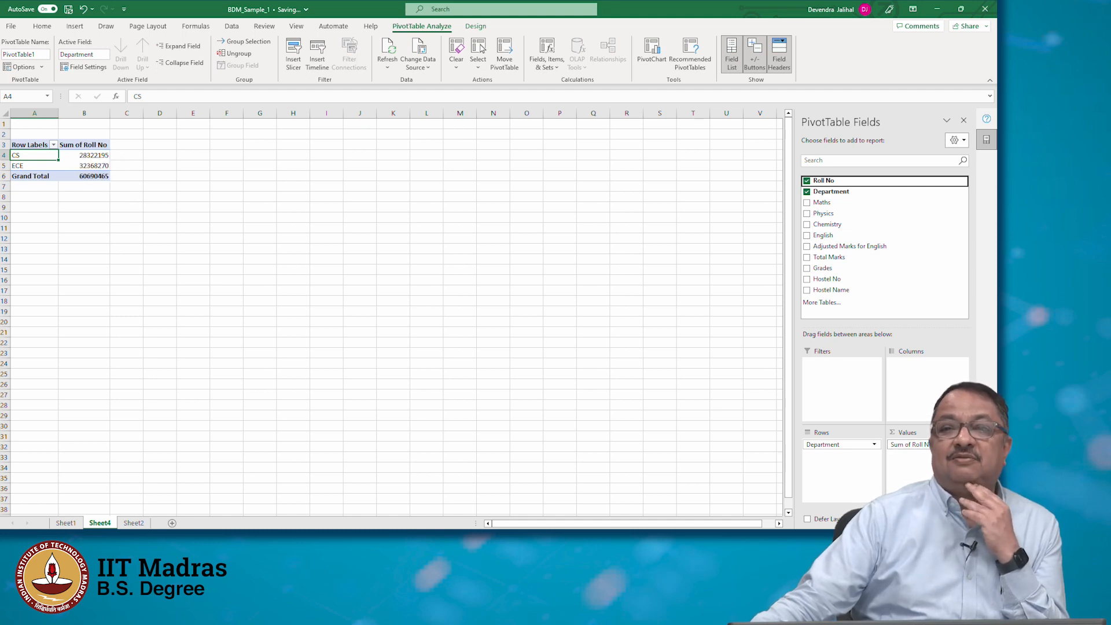
pyautogui.click(960, 444)
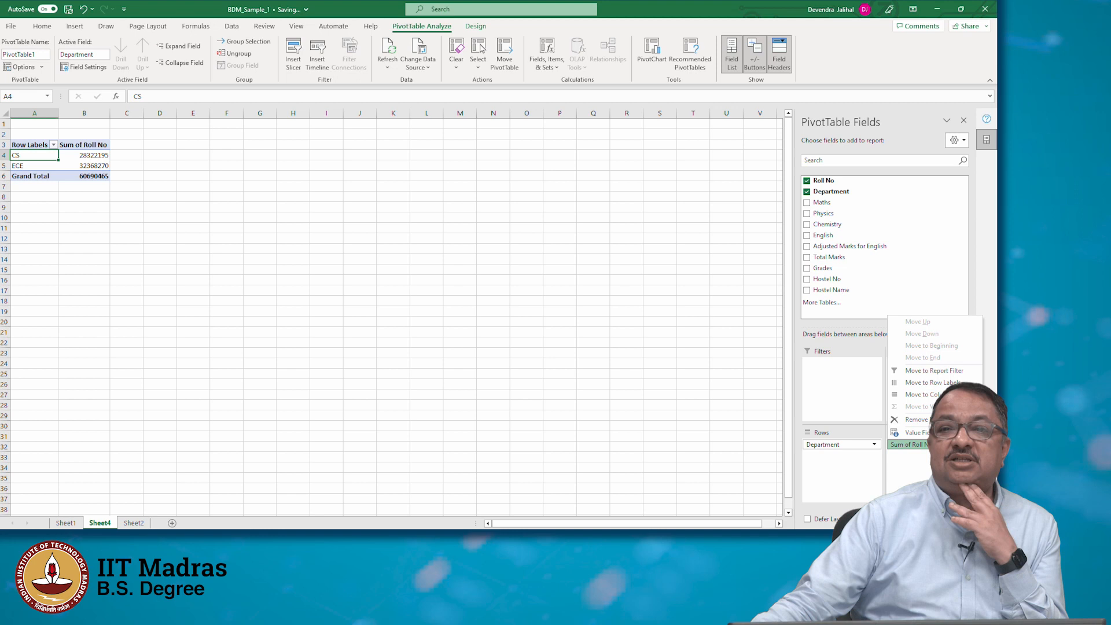
pyautogui.click(918, 433)
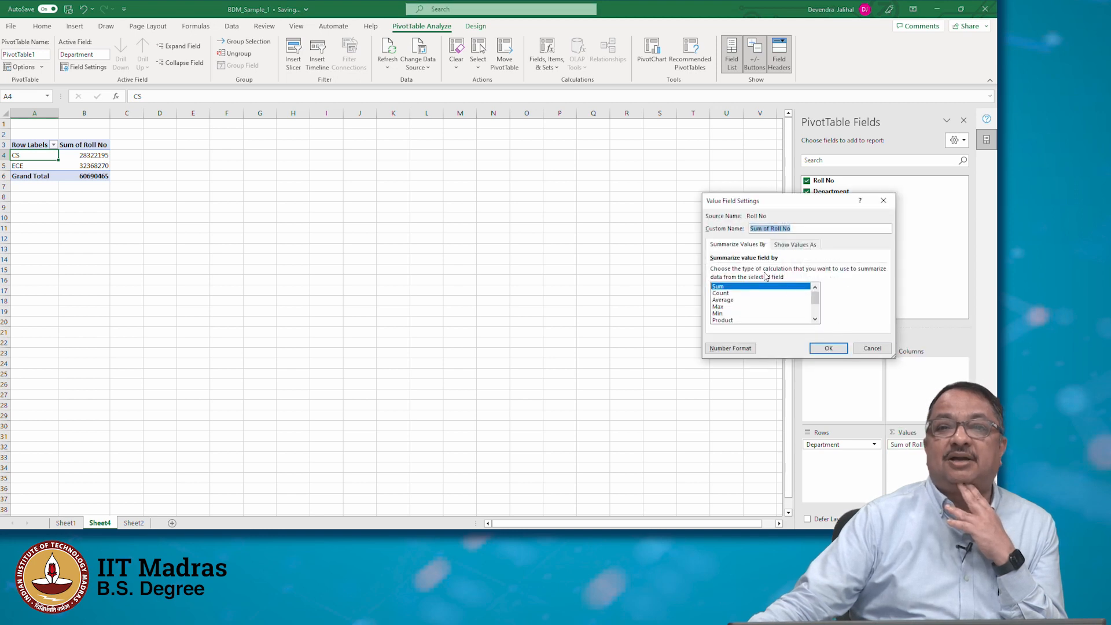
pyautogui.click(750, 294)
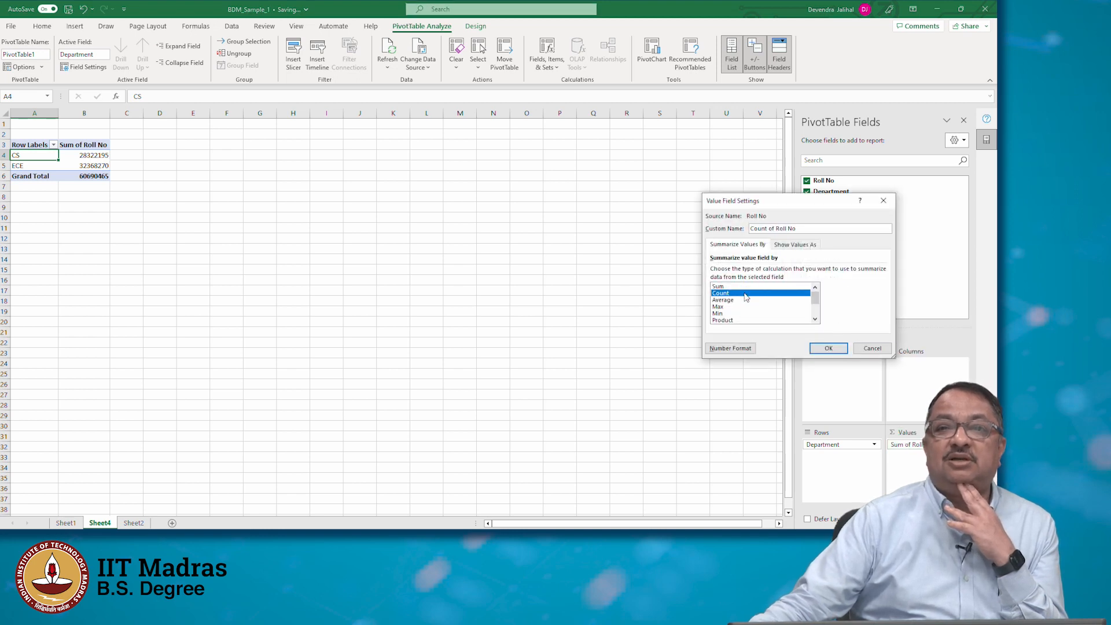
pyautogui.click(840, 347)
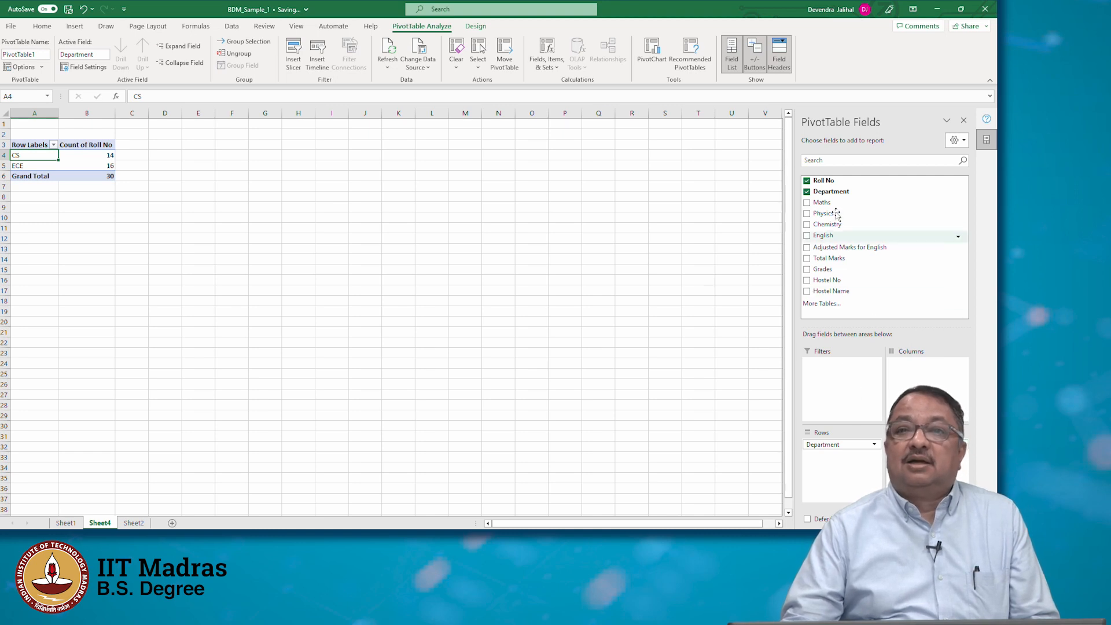
# Replace Department with Grades in the PivotTable's rows to count the students per grade
pyautogui.moveTo(842, 448); pyautogui.dragTo(840, 193)
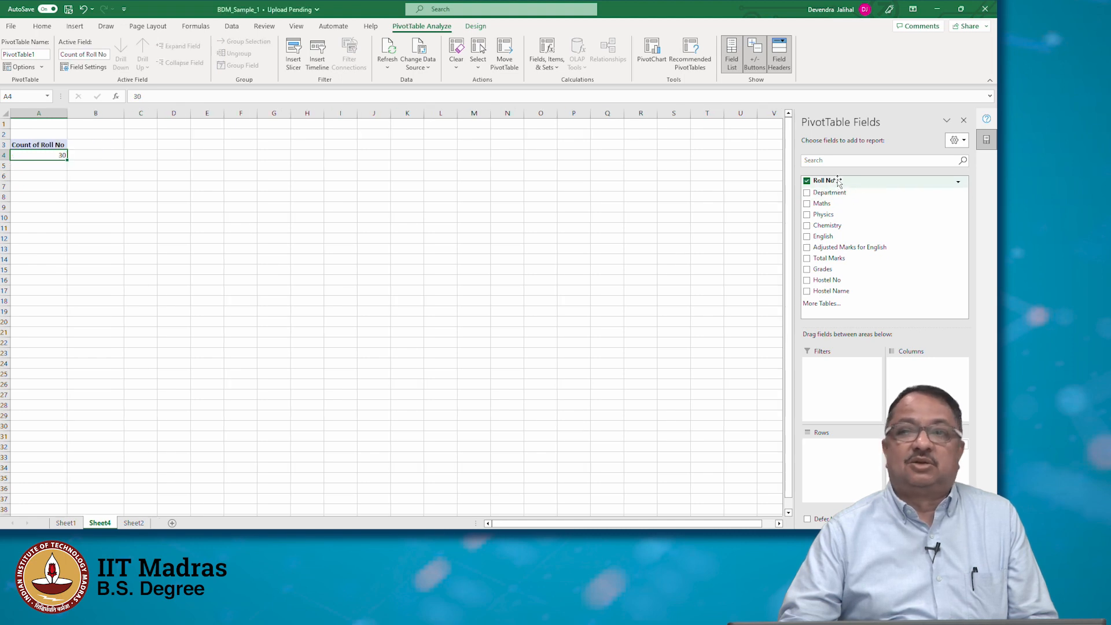
pyautogui.moveTo(828, 270); pyautogui.dragTo(841, 460)
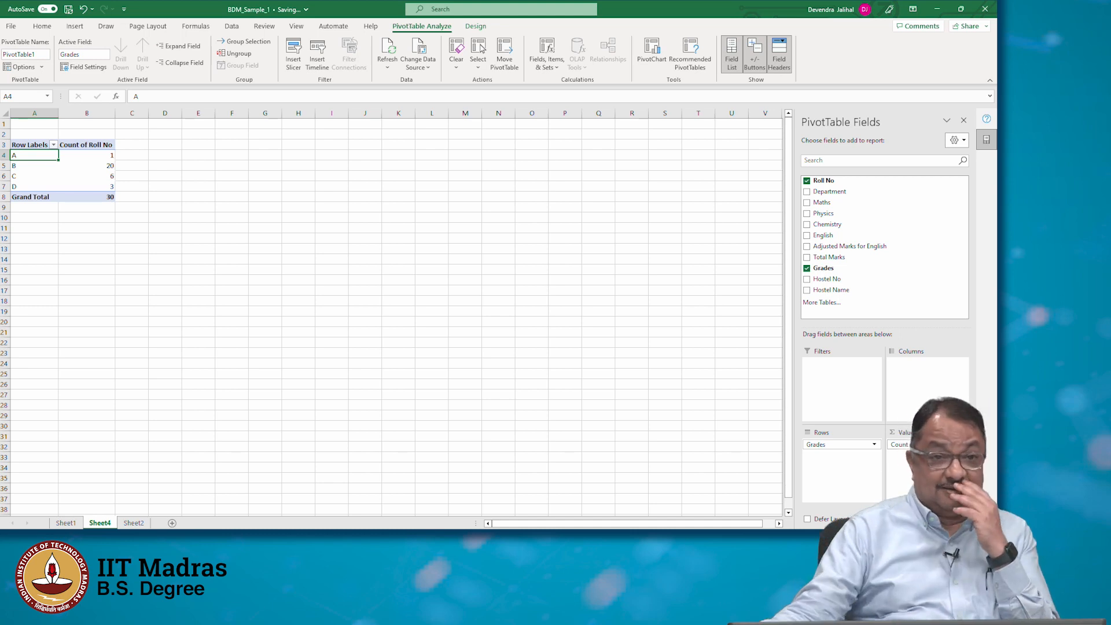
# Compare the PivotTable's counts per grade with the COUNTIF results in R16:S19 on Sheet2
pyautogui.click(65, 522)
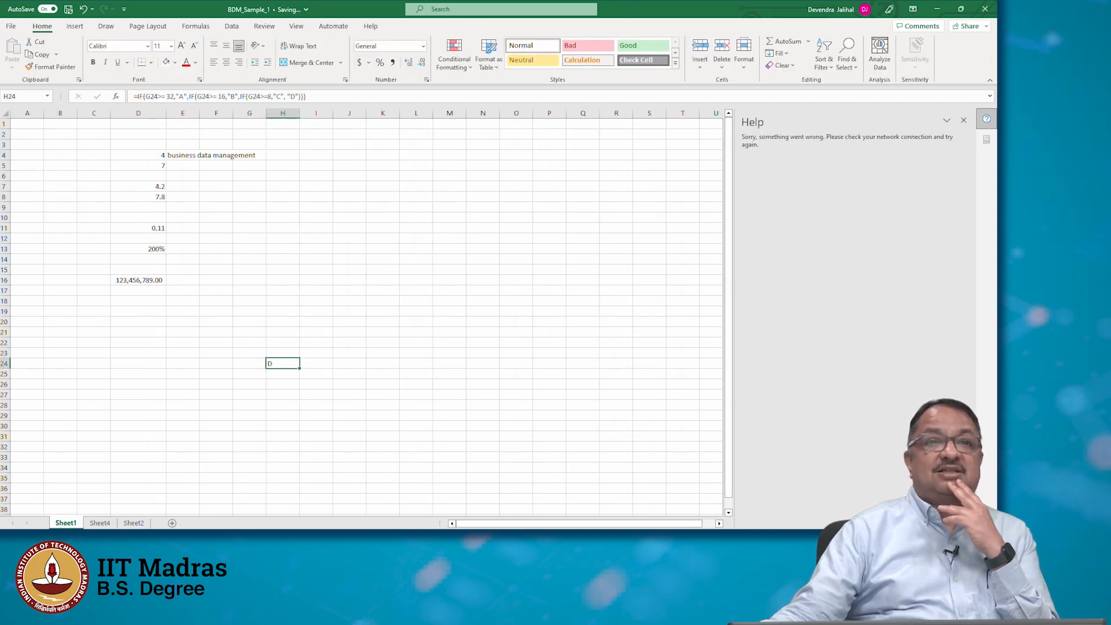
pyautogui.click(134, 523)
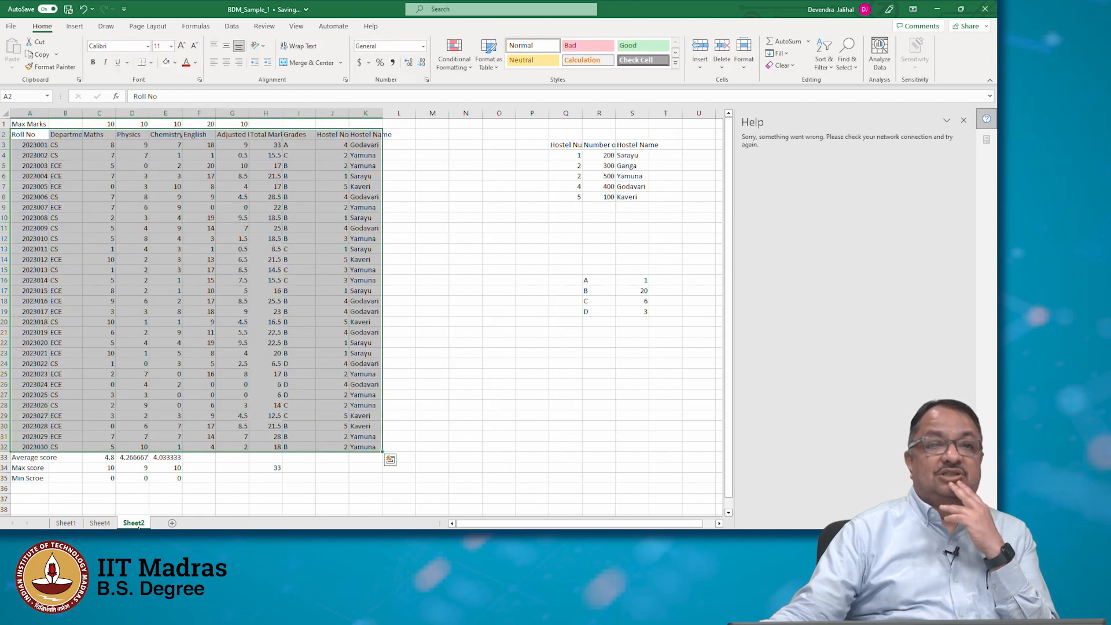
pyautogui.click(590, 300)
pyautogui.press('Right')
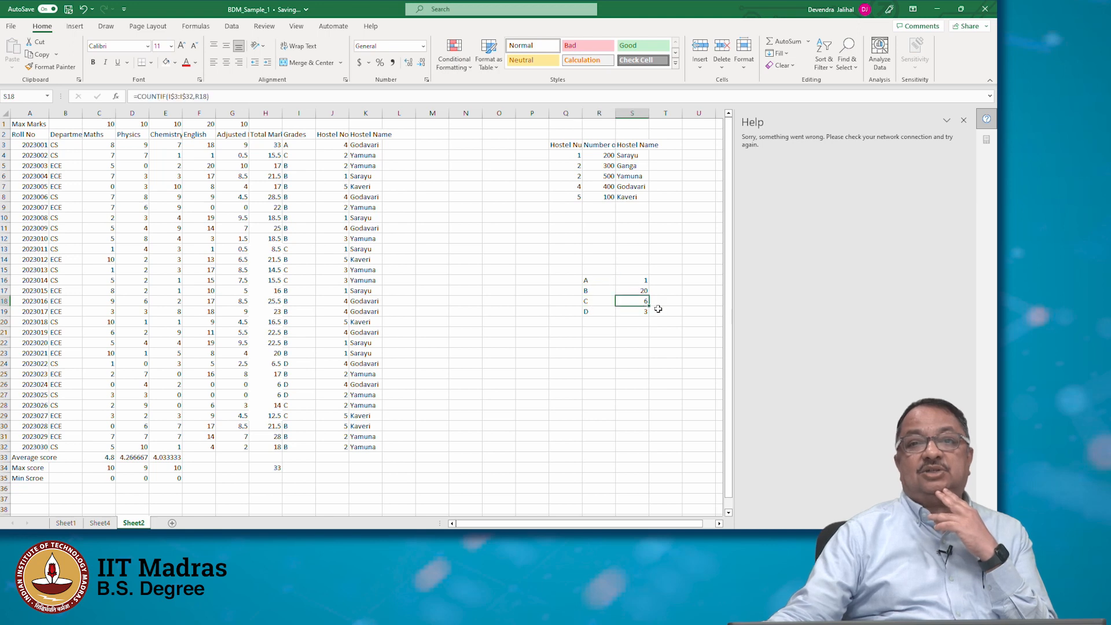
pyautogui.moveTo(590, 282); pyautogui.dragTo(643, 322)
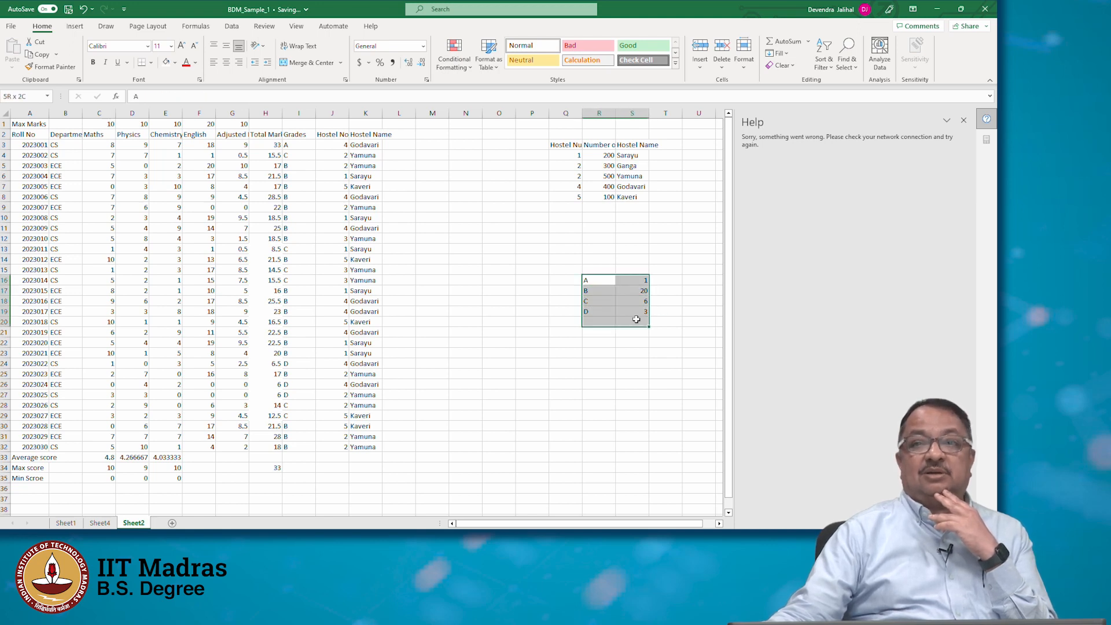
pyautogui.click(101, 522)
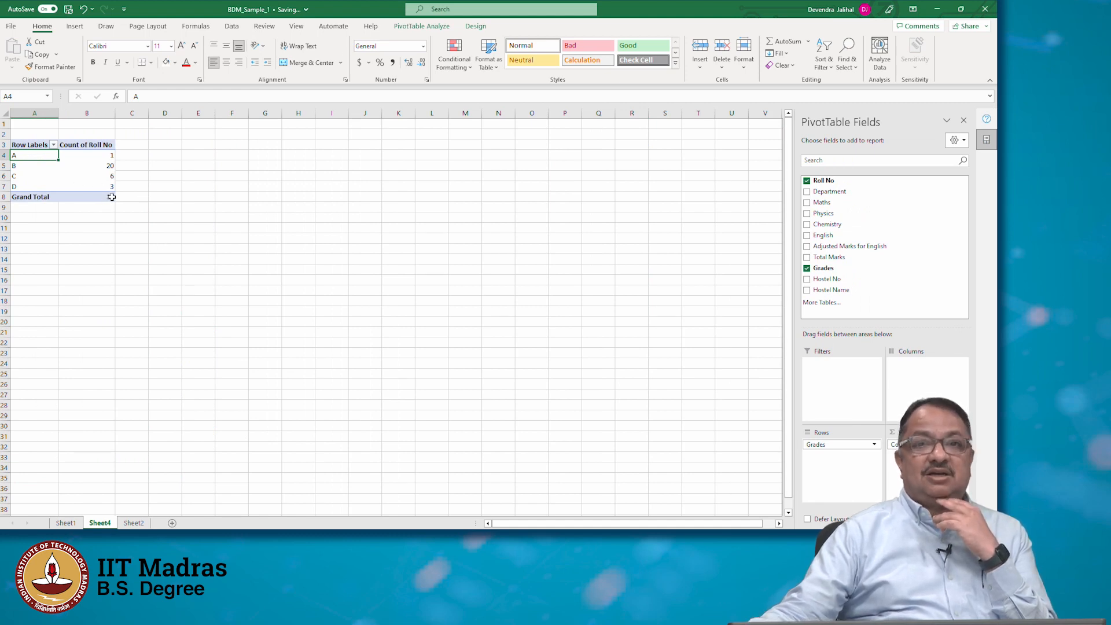
pyautogui.moveTo(112, 196)
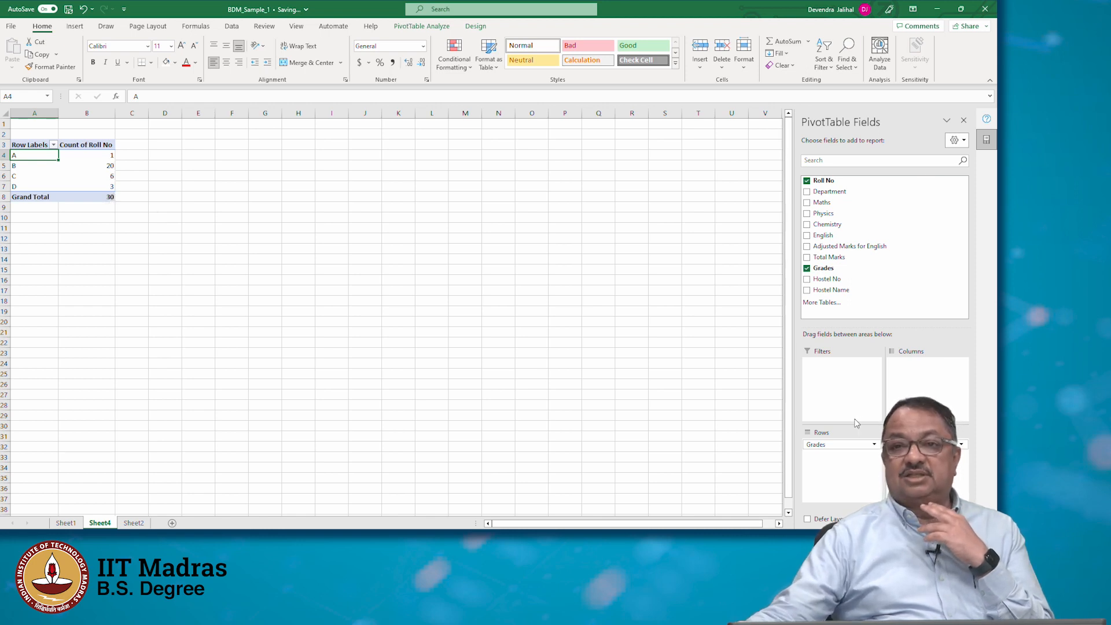
# Replace Grades with Department in the PivotTable's rows to count the students per department
pyautogui.moveTo(855, 445); pyautogui.dragTo(863, 278)
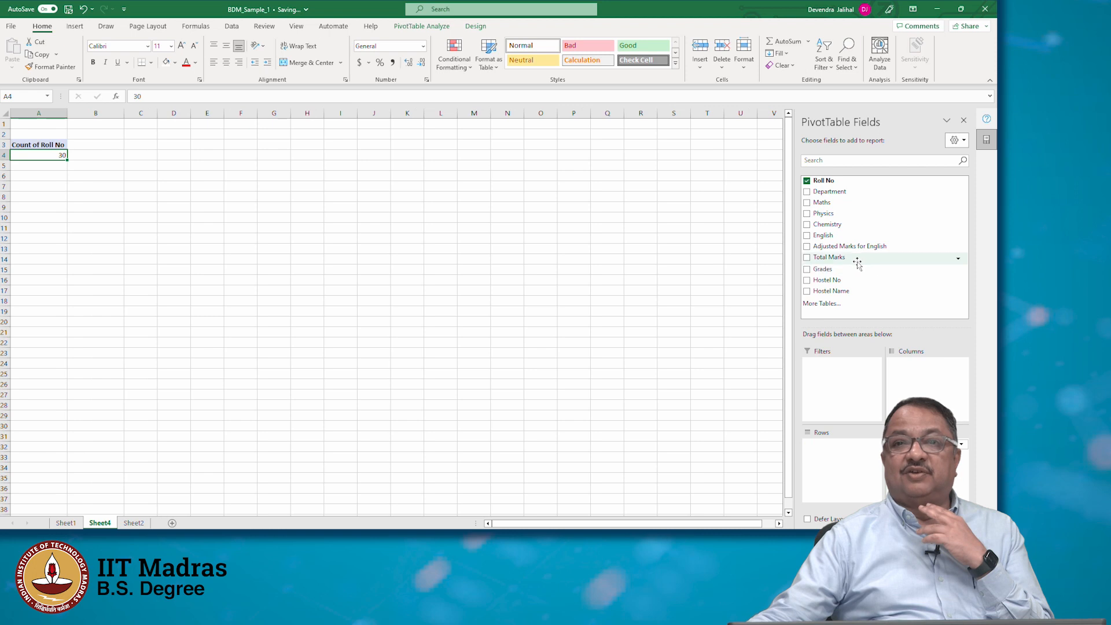
pyautogui.moveTo(842, 197); pyautogui.dragTo(849, 468)
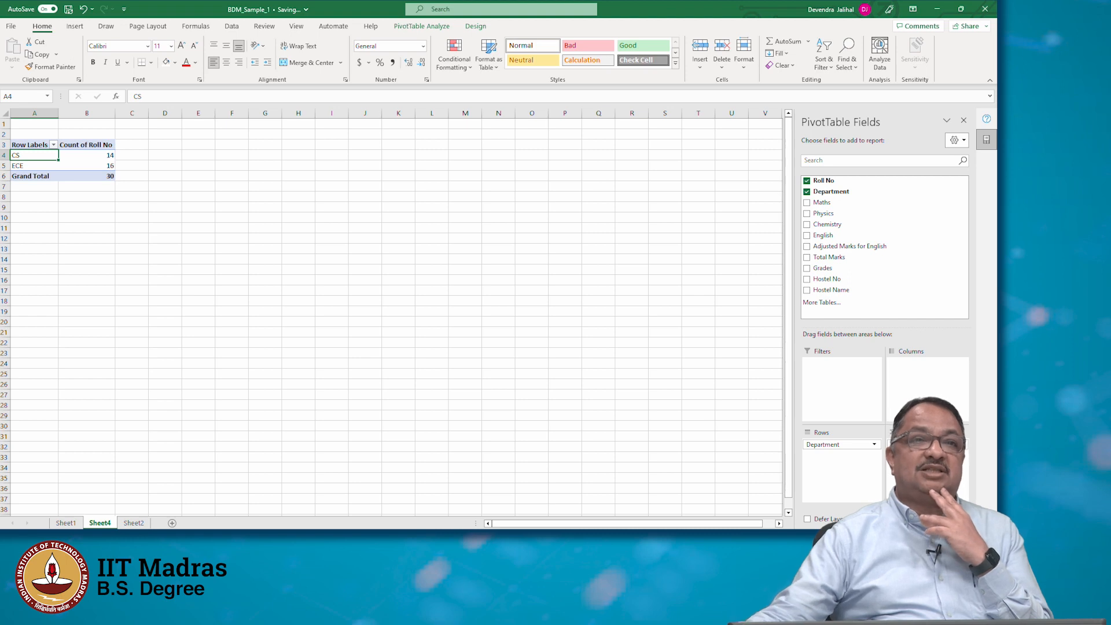
# Add filters to the header row of the student data range A2:K32 on Sheet2
pyautogui.click(134, 523)
pyautogui.moveTo(25, 135); pyautogui.dragTo(372, 450)
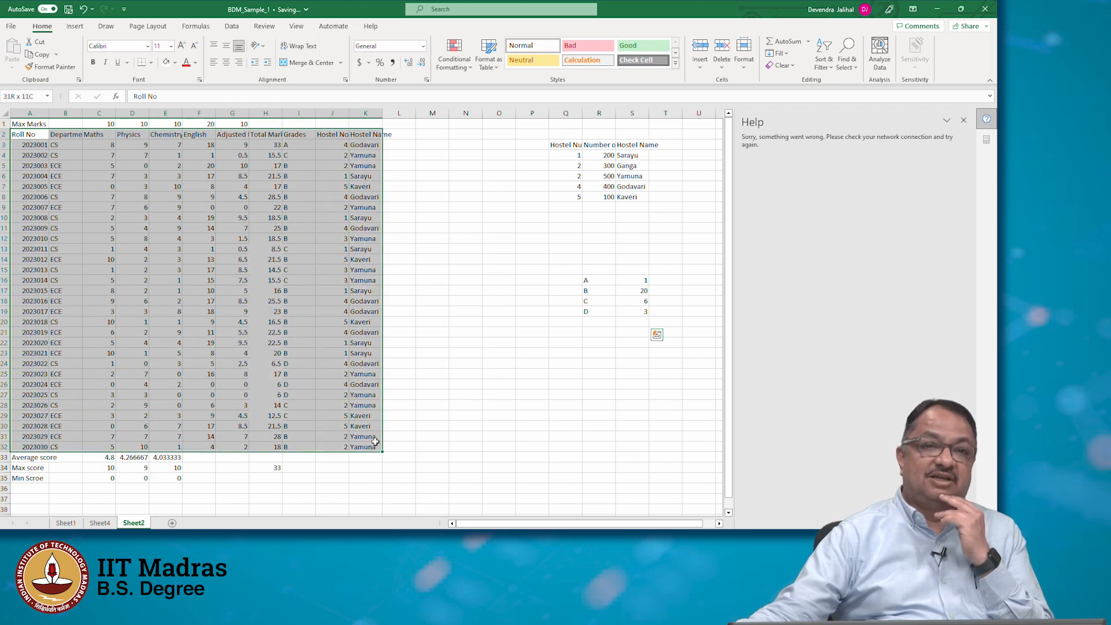
pyautogui.click(834, 64)
pyautogui.click(846, 121)
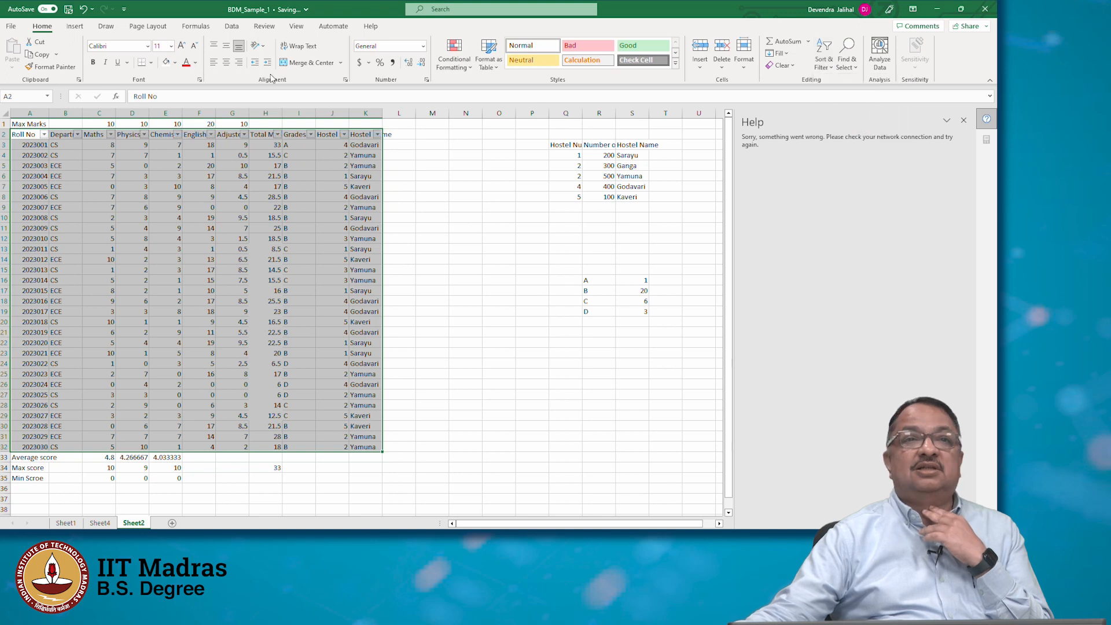
# Filter the Department column to exclude ECE, and select the roll numbers of the CS students
pyautogui.click(77, 137)
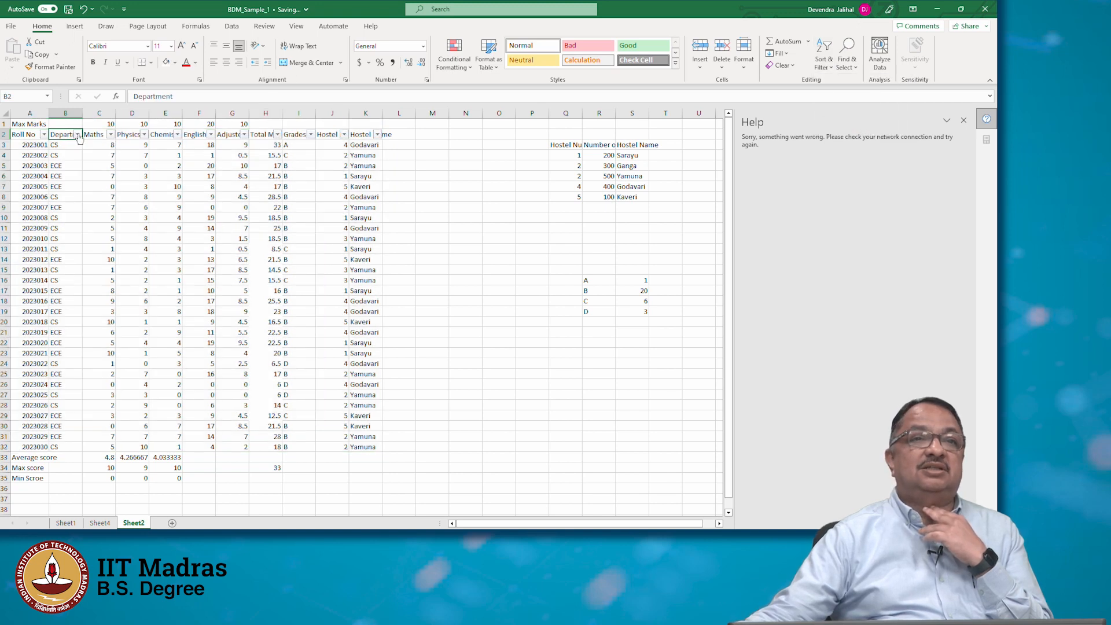
pyautogui.click(77, 134)
pyautogui.click(28, 280)
pyautogui.click(91, 356)
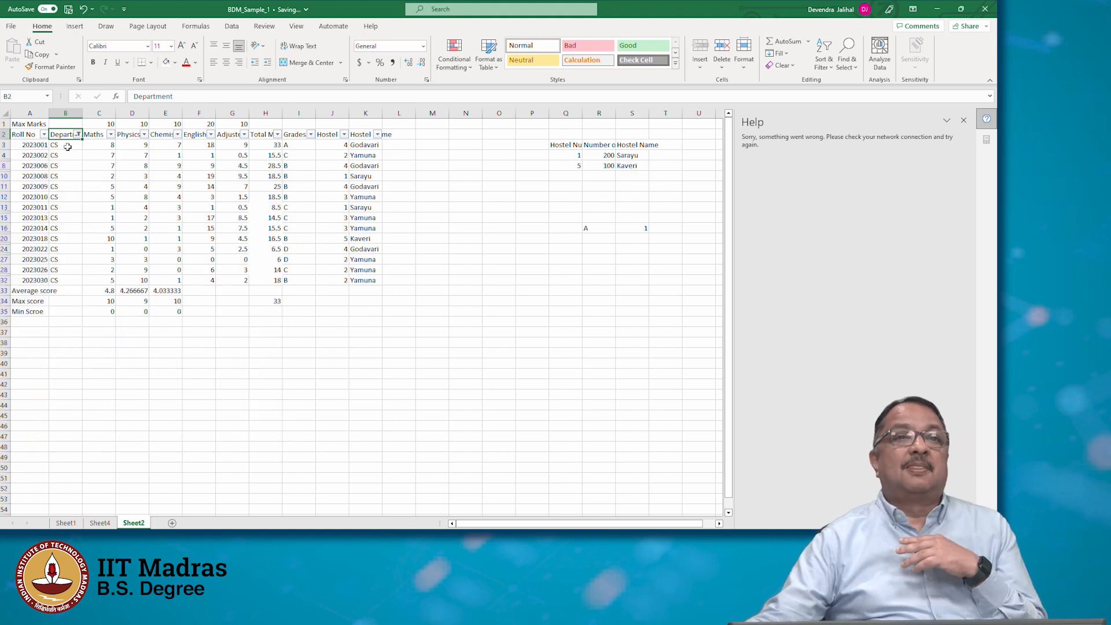
pyautogui.click(29, 146)
pyautogui.moveTo(28, 156); pyautogui.dragTo(32, 280)
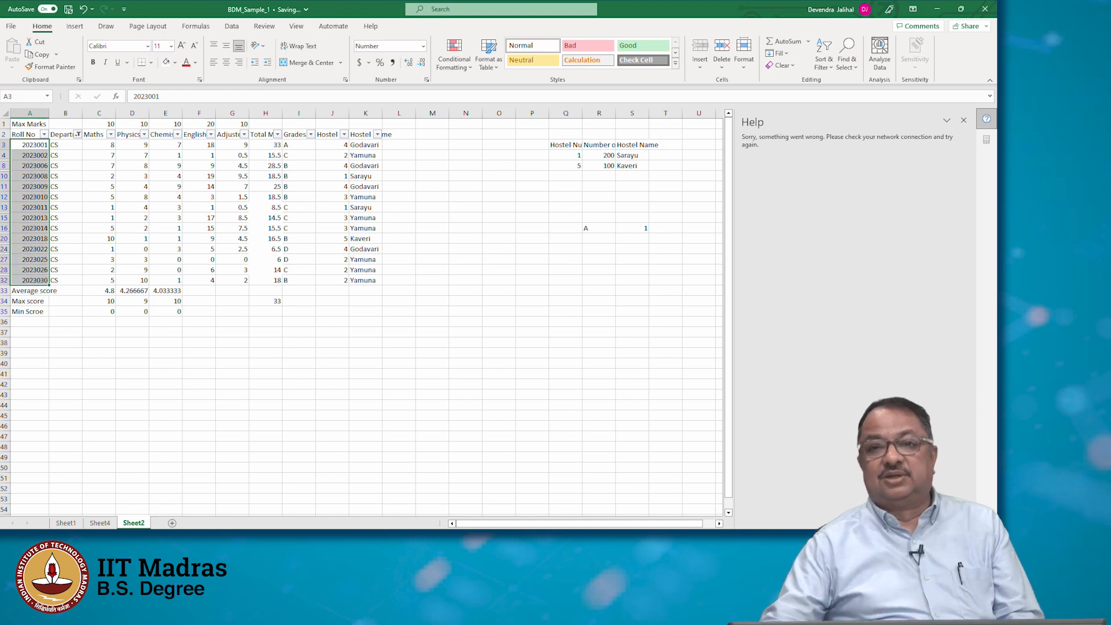
# Change the Department filter to include ECE and exclude CS
pyautogui.click(78, 134)
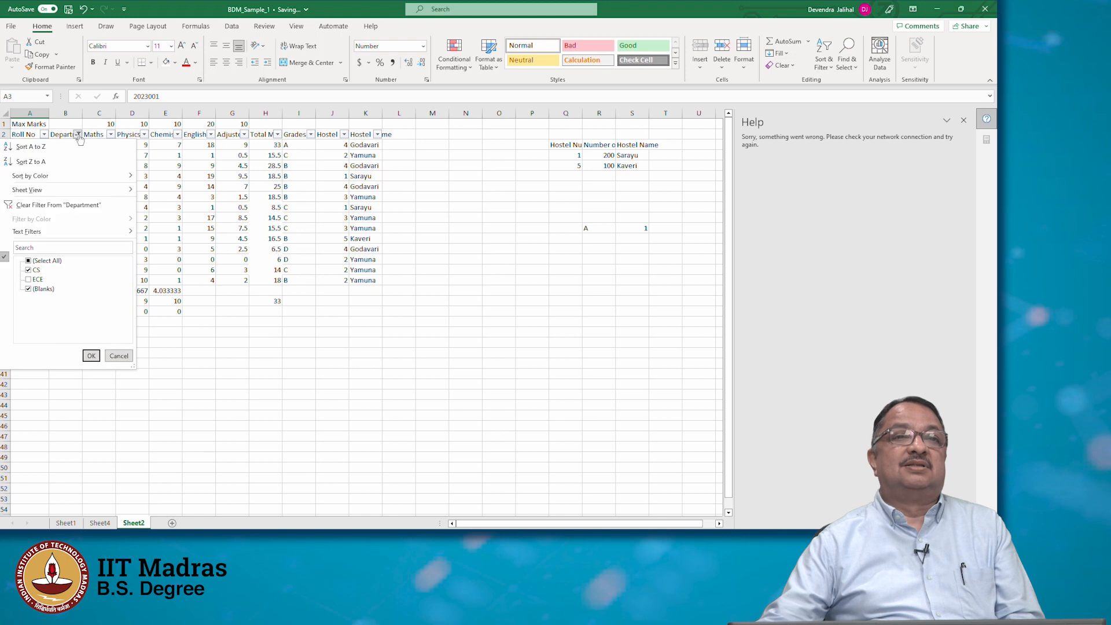
pyautogui.click(36, 270)
pyautogui.click(35, 279)
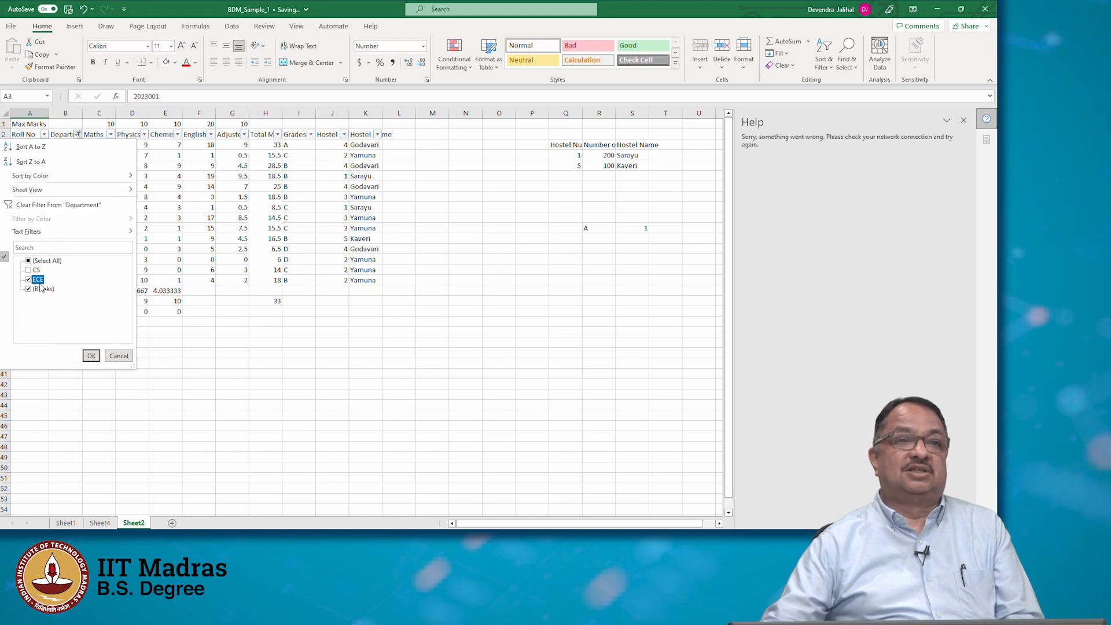
pyautogui.click(91, 356)
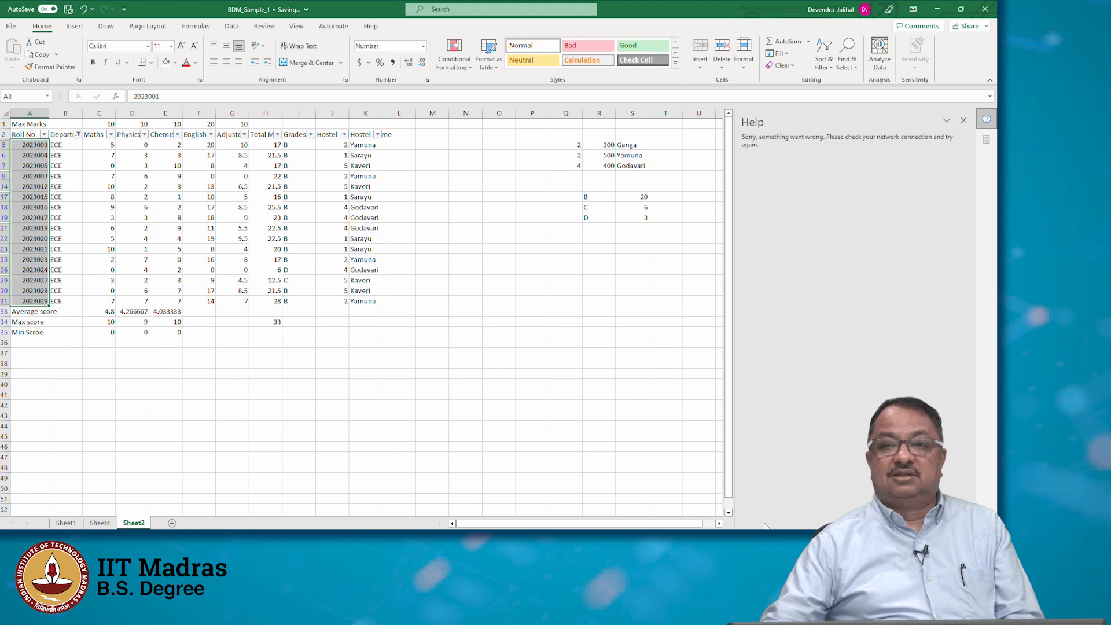
# On Sheet4, replace Department with Hostel No in the PivotTable's rows, and switch the rows to Hostel Name
pyautogui.click(99, 523)
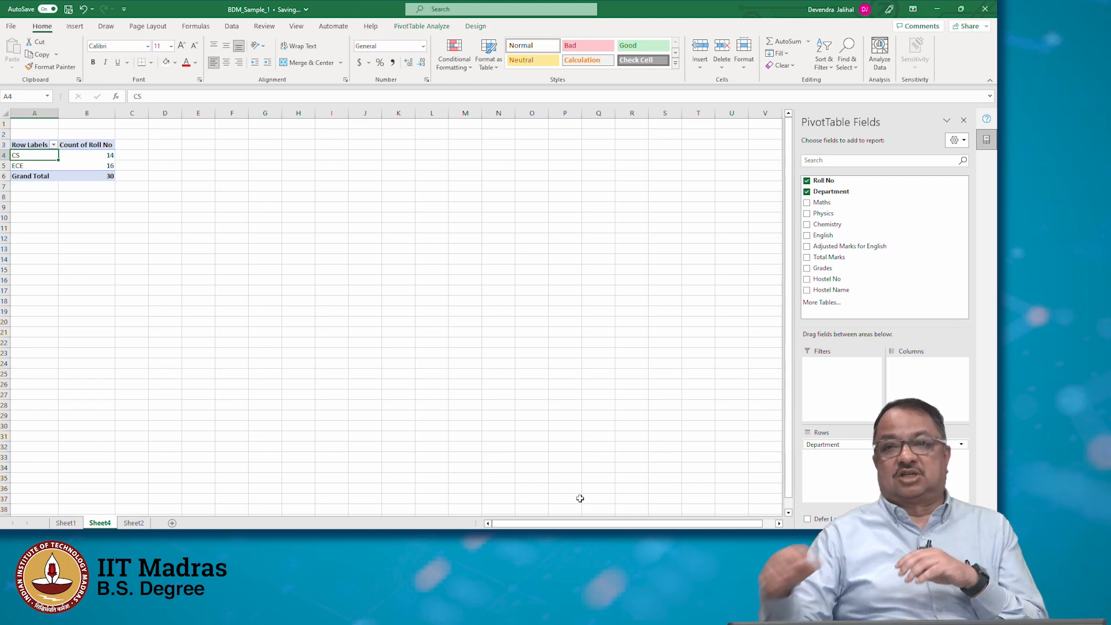
pyautogui.moveTo(821, 280); pyautogui.dragTo(852, 283)
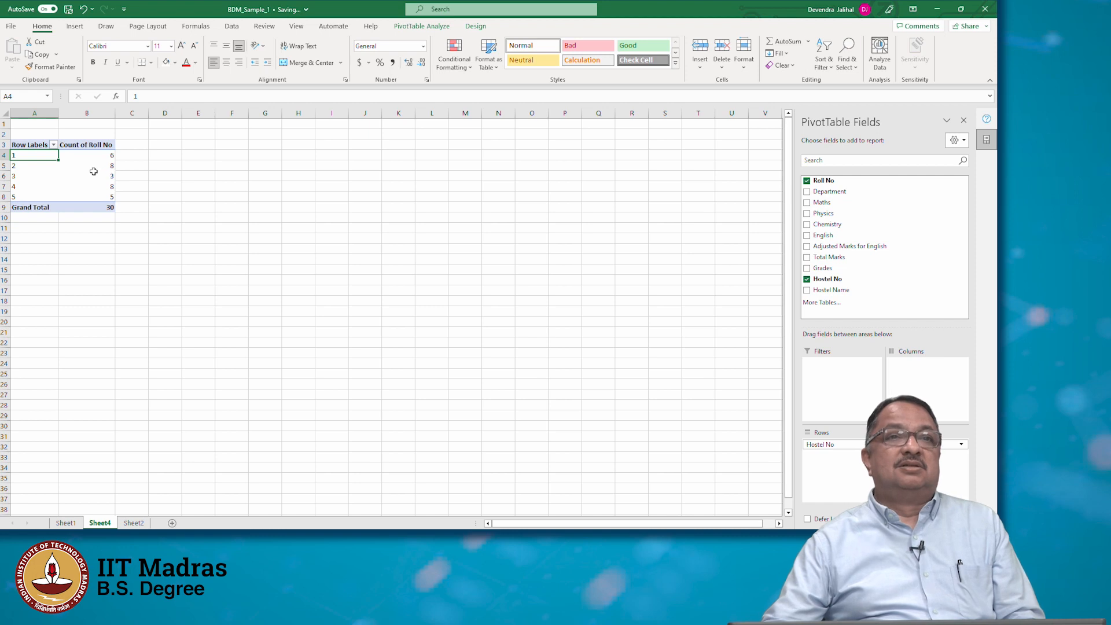
pyautogui.click(807, 279)
pyautogui.moveTo(822, 290); pyautogui.dragTo(838, 452)
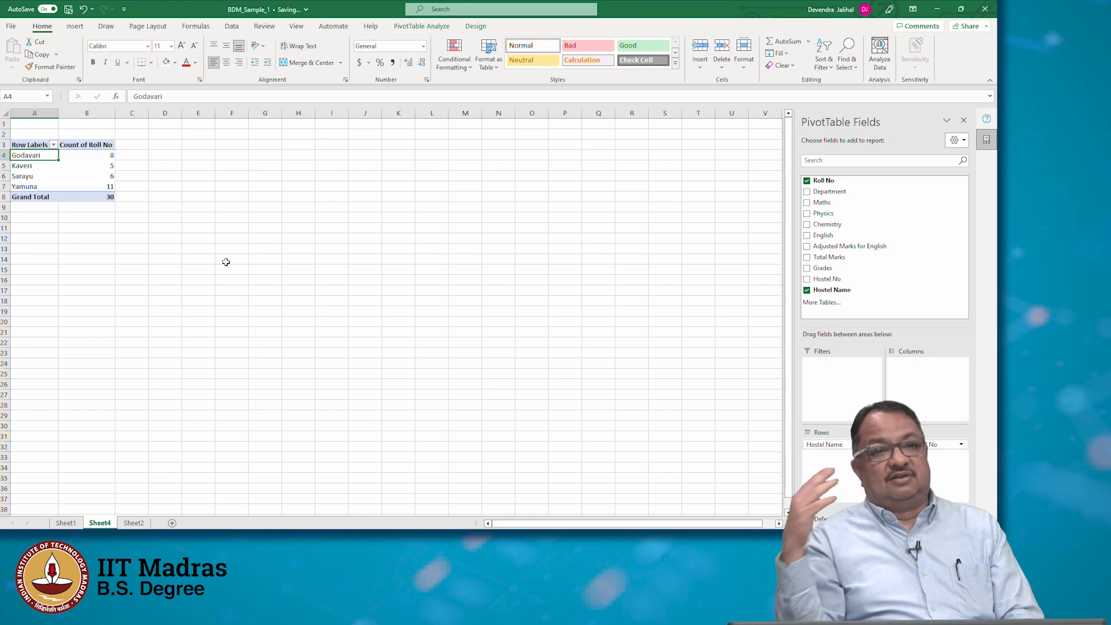
# Clear the Department filter on Sheet2 so that all student rows are shown
pyautogui.click(134, 523)
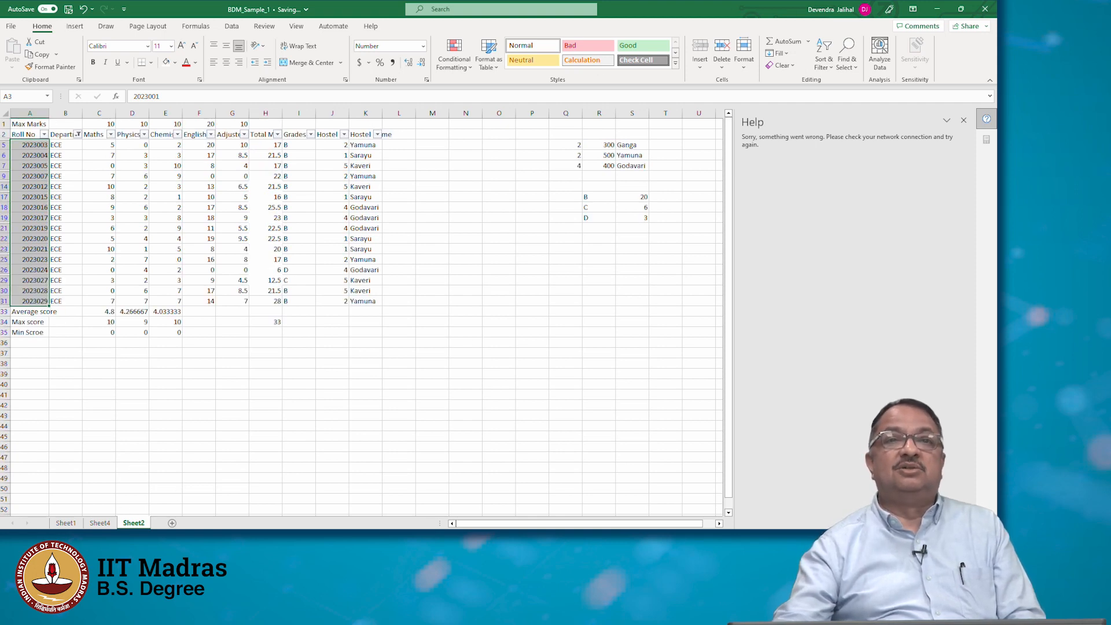
pyautogui.click(822, 61)
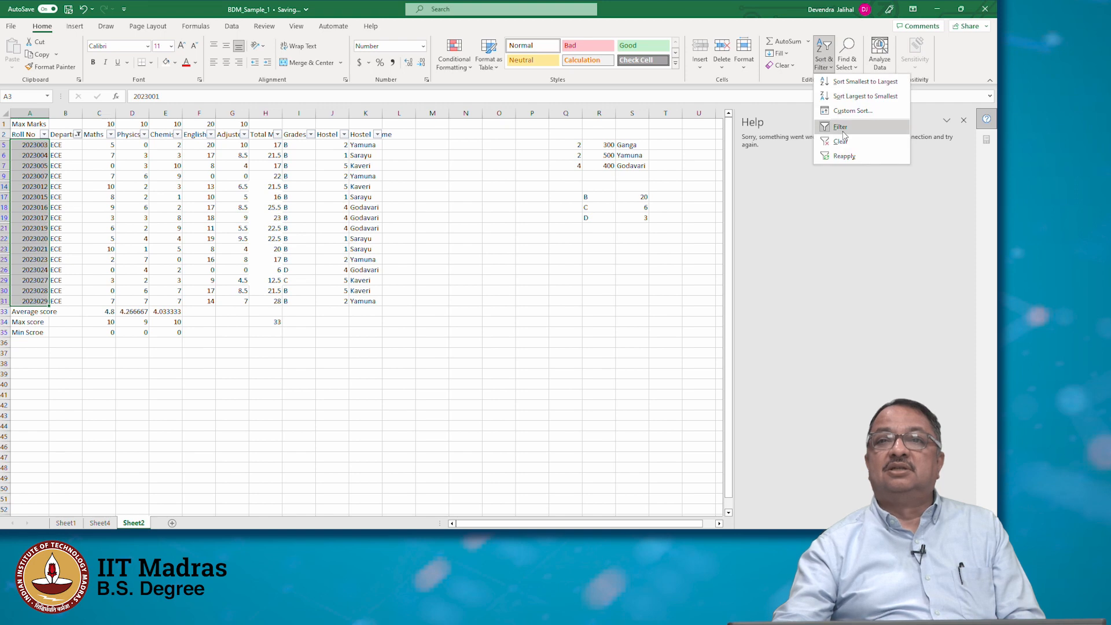
pyautogui.click(841, 142)
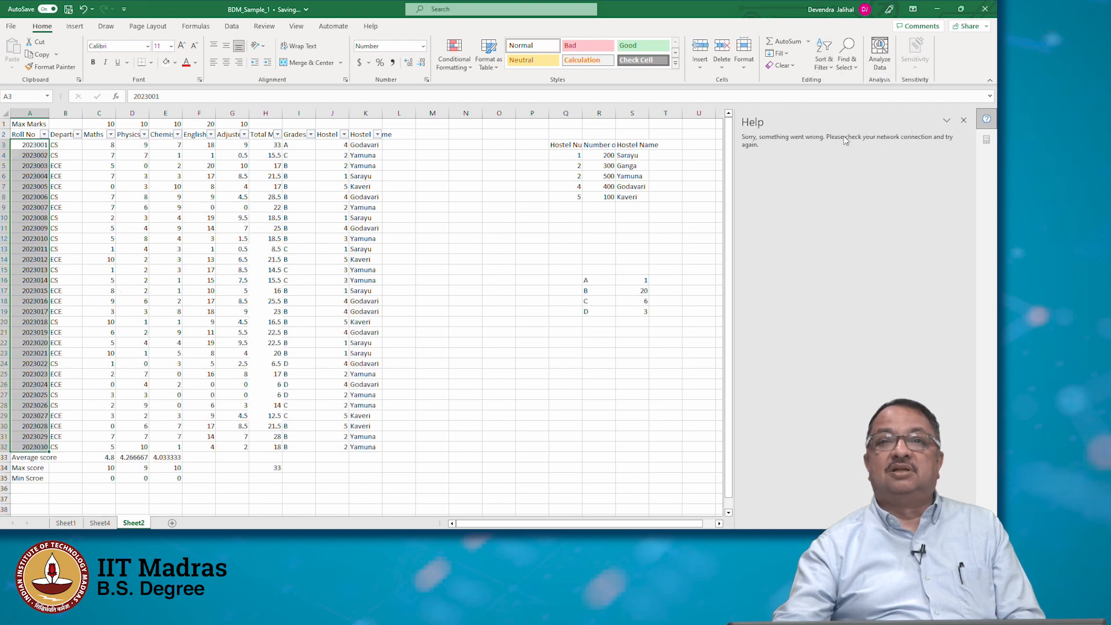
# Check the PivotTable's hostel names against the hostel list on Sheet2, and set Yamuna's hostel number in Q6 to 3
pyautogui.click(623, 198)
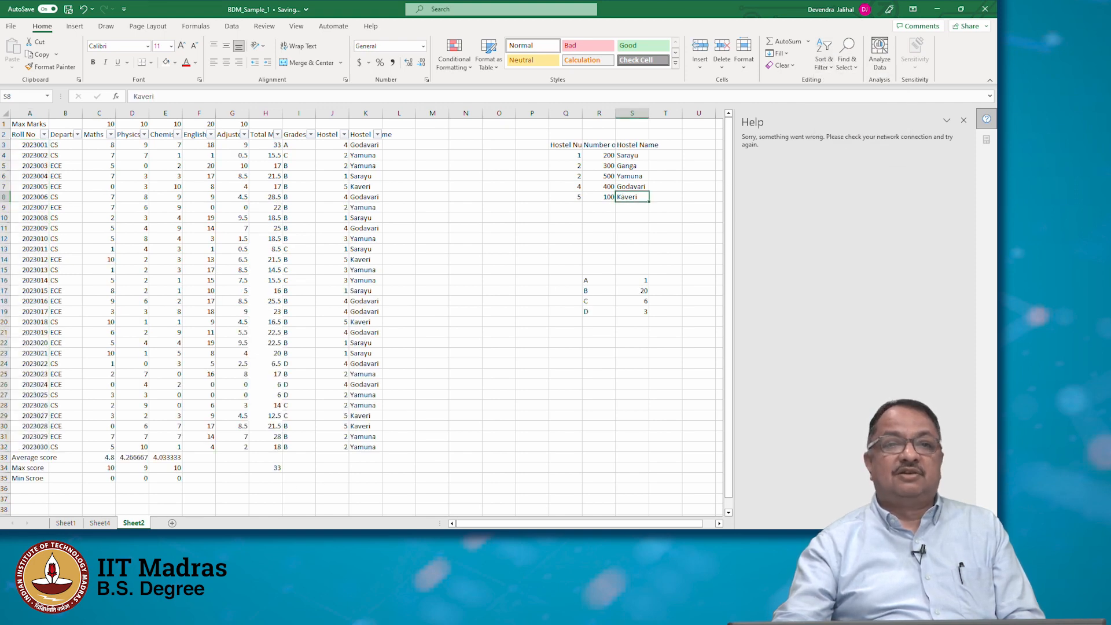
pyautogui.click(100, 522)
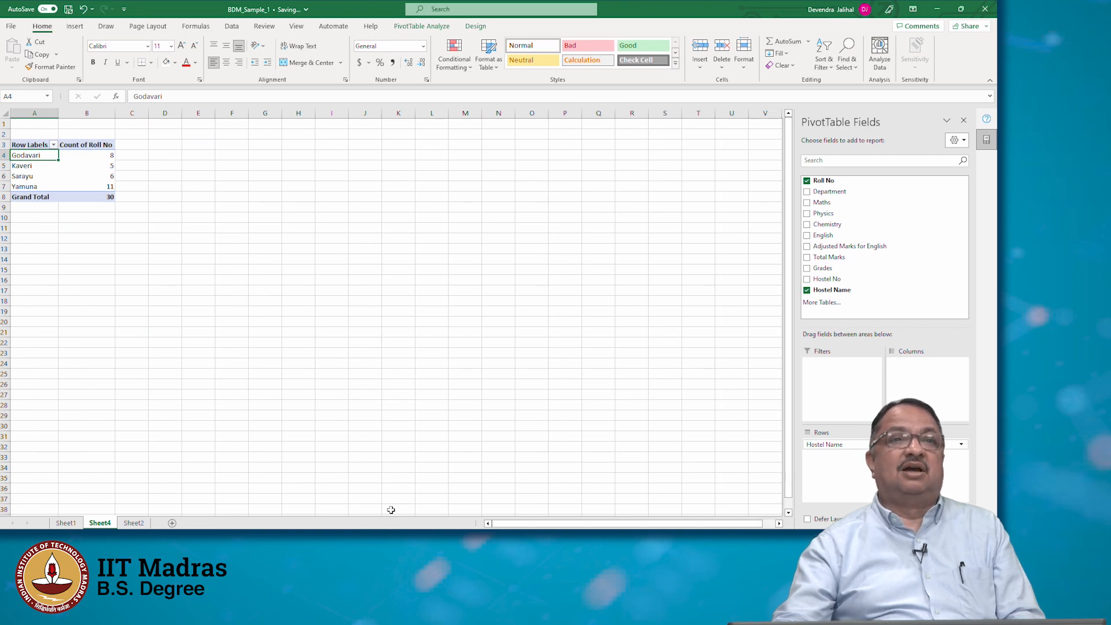
pyautogui.click(132, 524)
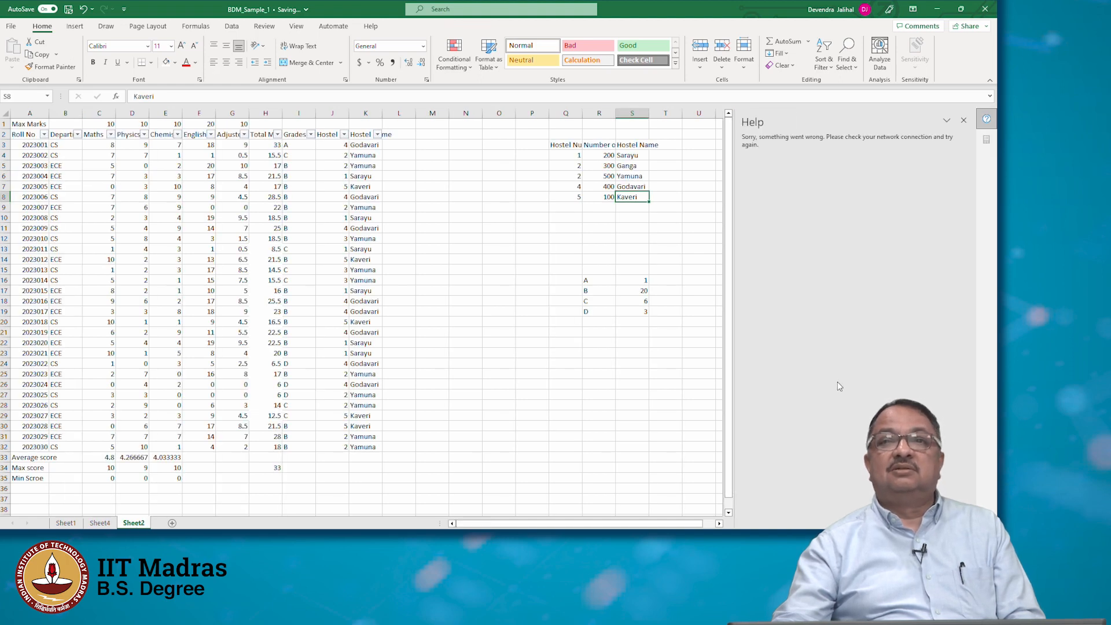
pyautogui.click(577, 175)
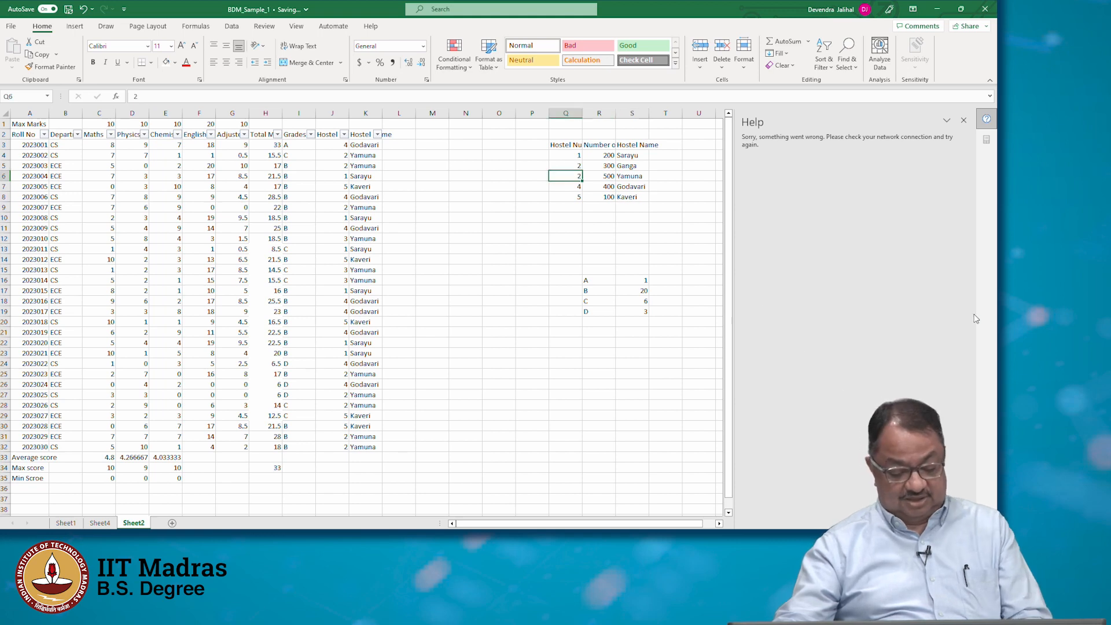
pyautogui.write('3')
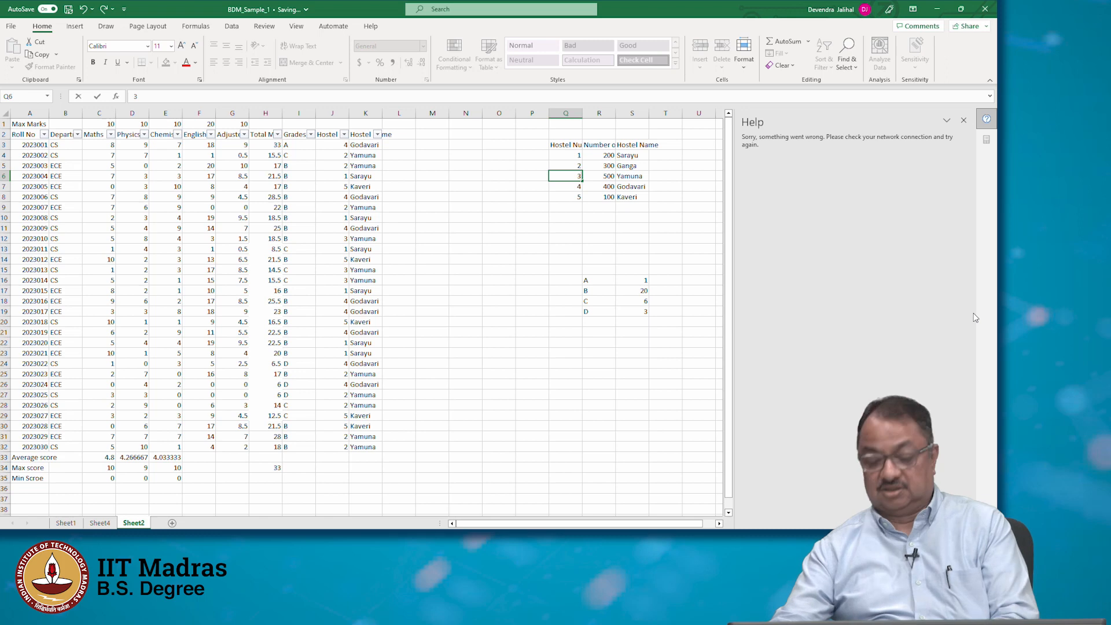
pyautogui.press('Return')
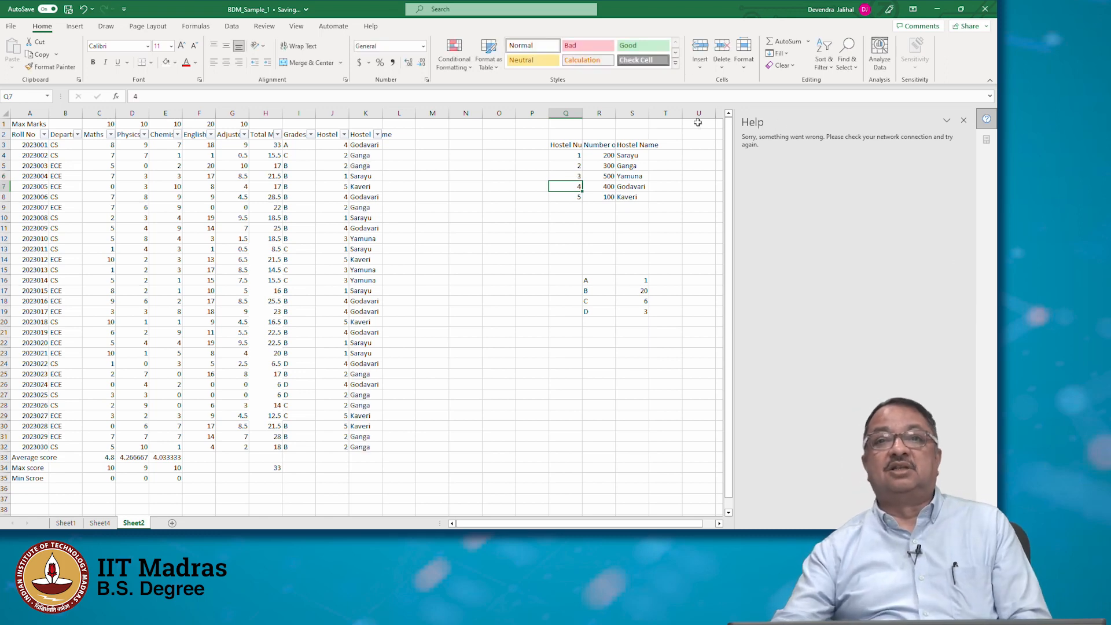
# Check the VLOOKUP formulas for Hostel Name in K5 and K4 on Sheet2, and refresh the PivotTable on Sheet4
pyautogui.click(364, 161)
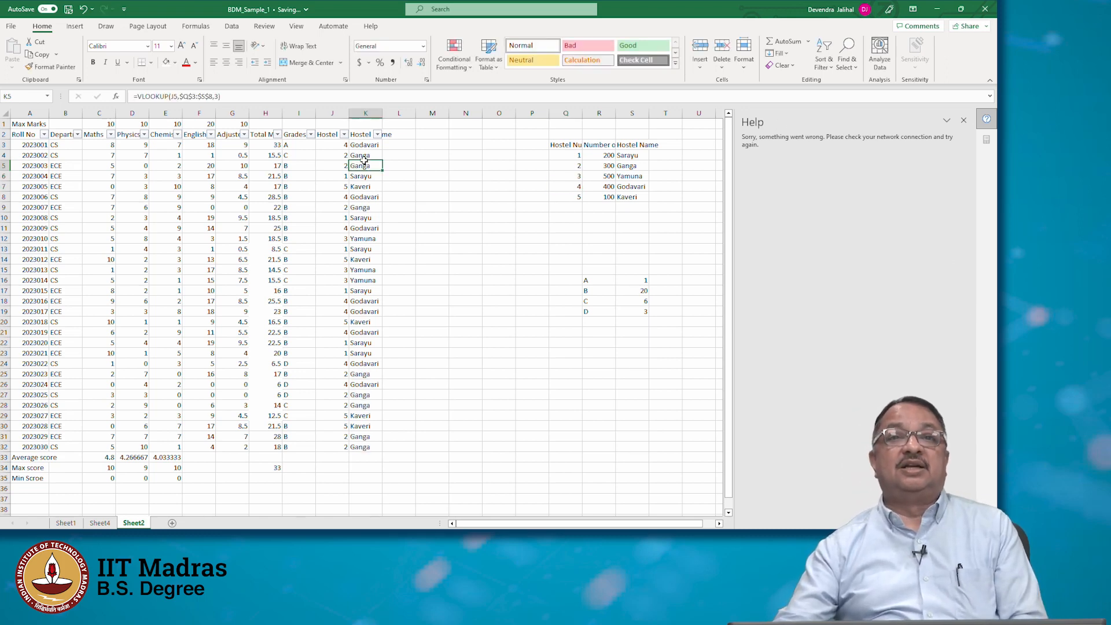
pyautogui.click(363, 155)
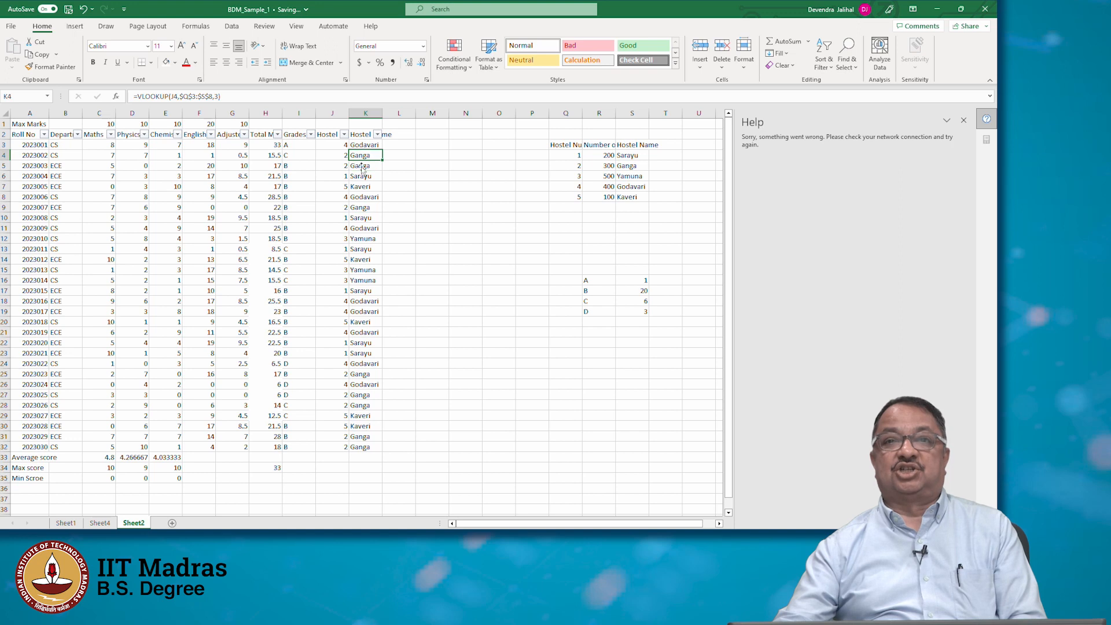
pyautogui.click(100, 524)
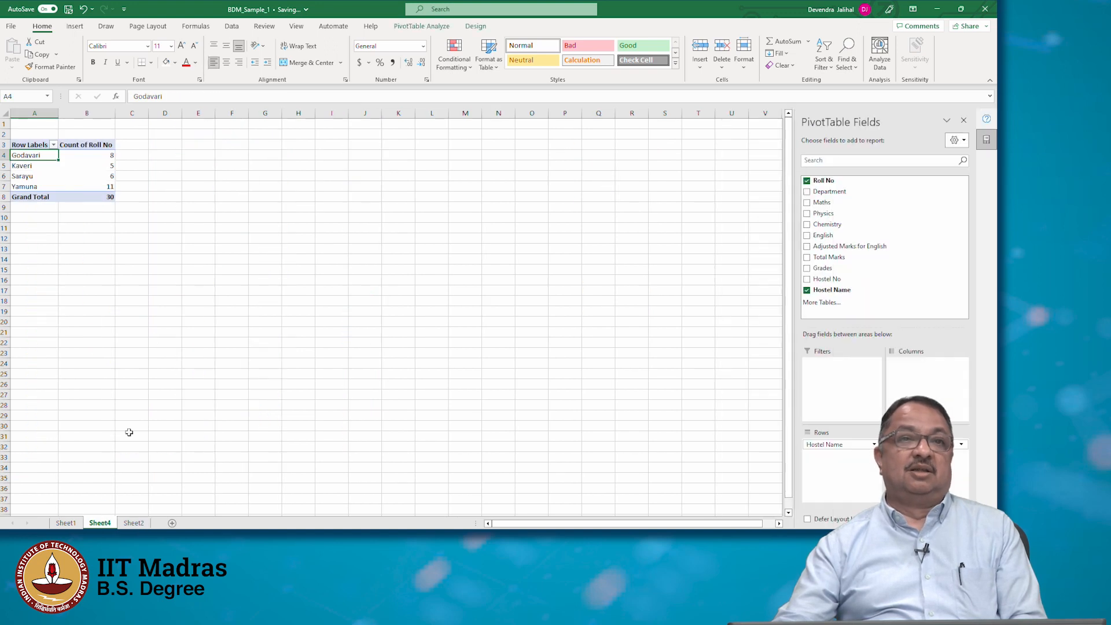
pyautogui.rightClick(74, 158)
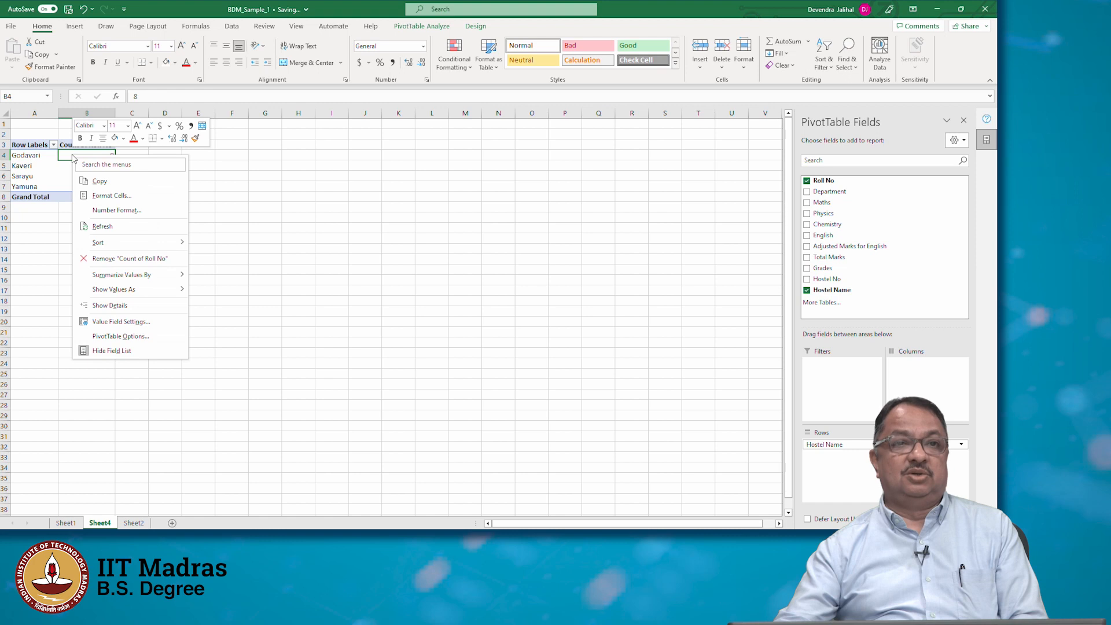
pyautogui.click(473, 272)
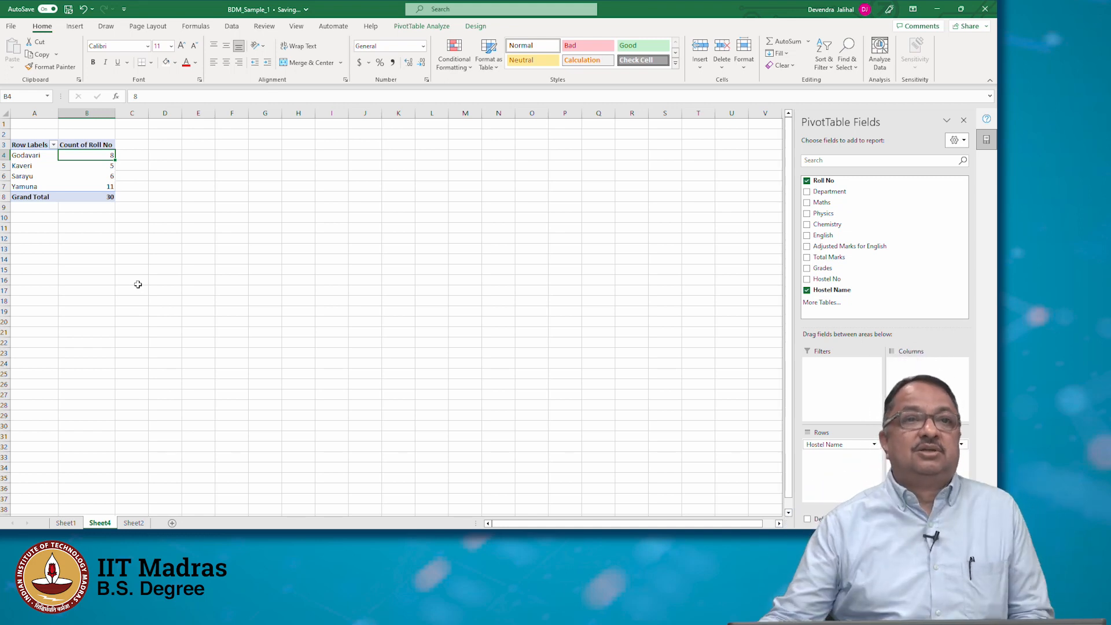
pyautogui.rightClick(74, 154)
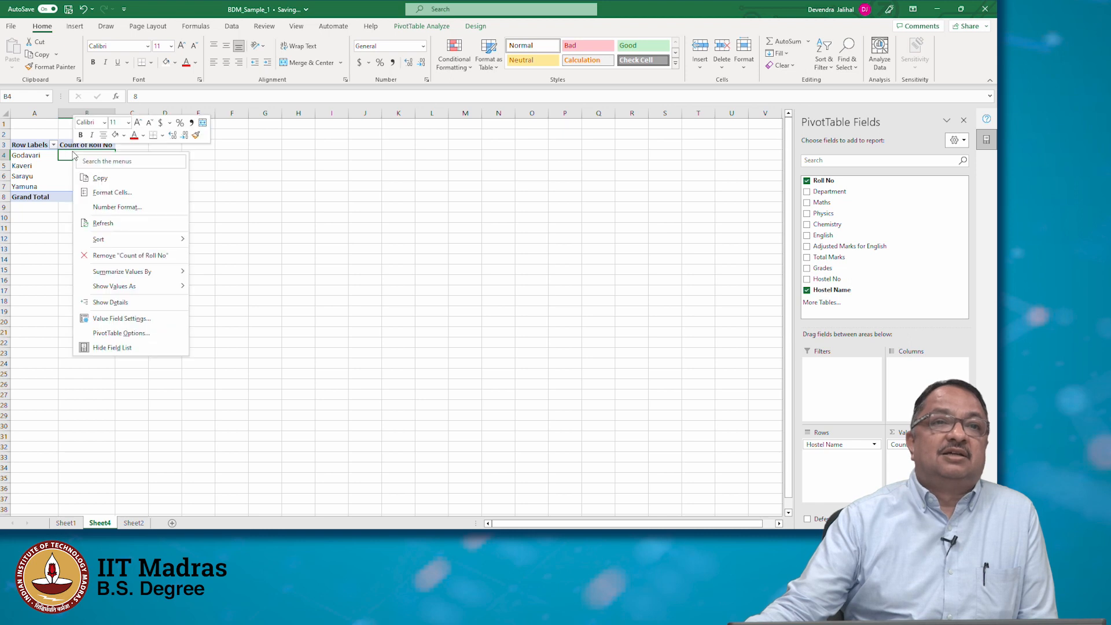
pyautogui.click(108, 223)
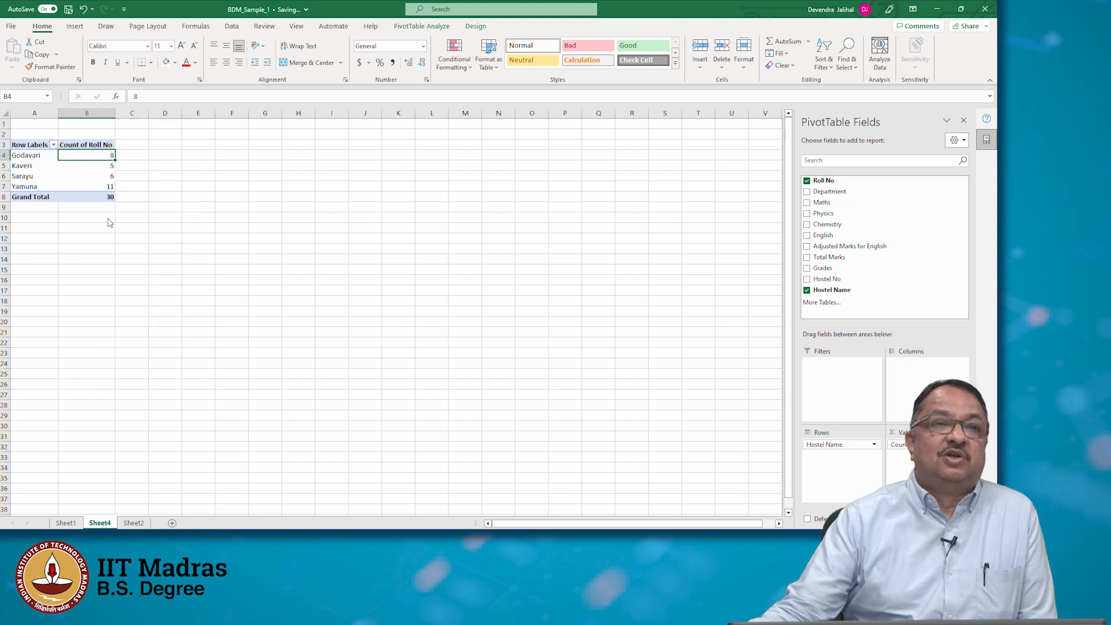
# Review the refreshed hostel rows, and add Department below Hostel Name in the PivotTable's rows
pyautogui.moveTo(46, 196); pyautogui.dragTo(34, 155)
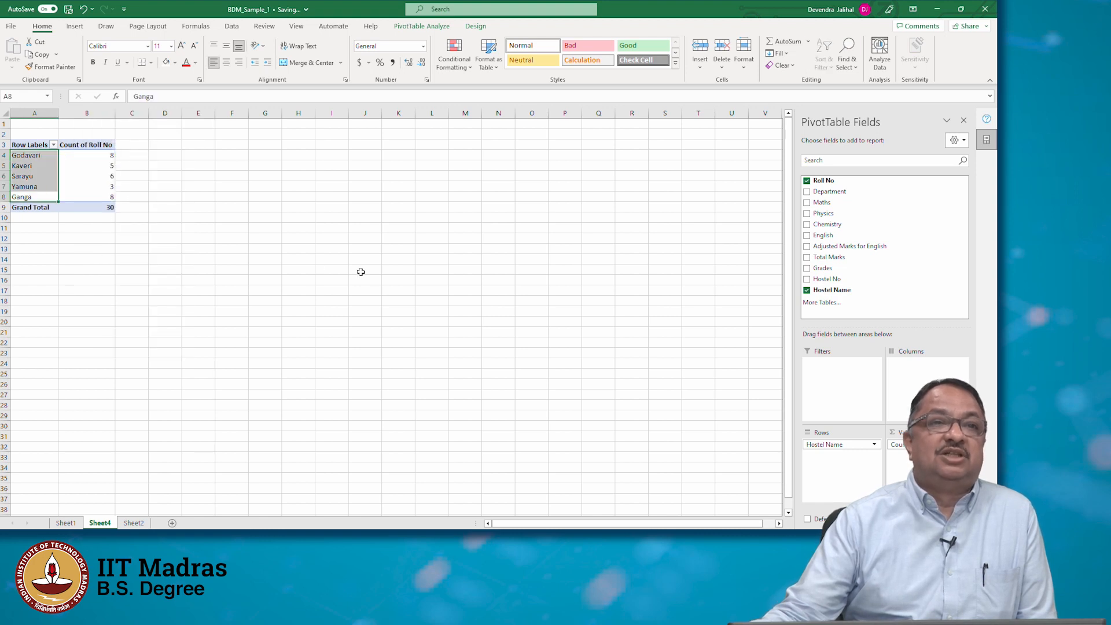
pyautogui.click(99, 196)
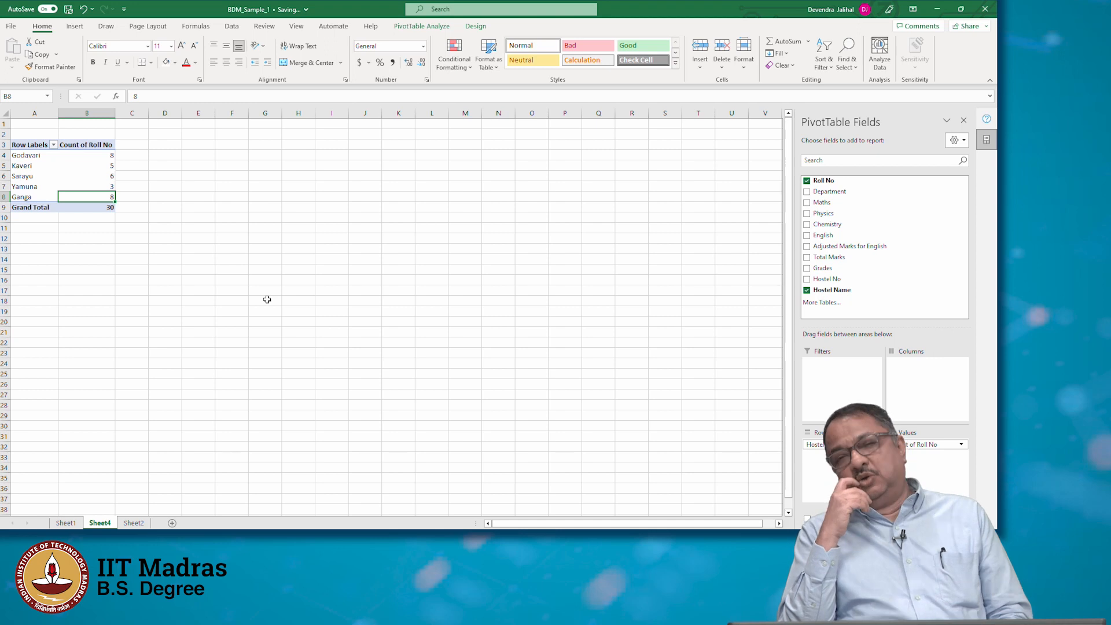
pyautogui.click(813, 194)
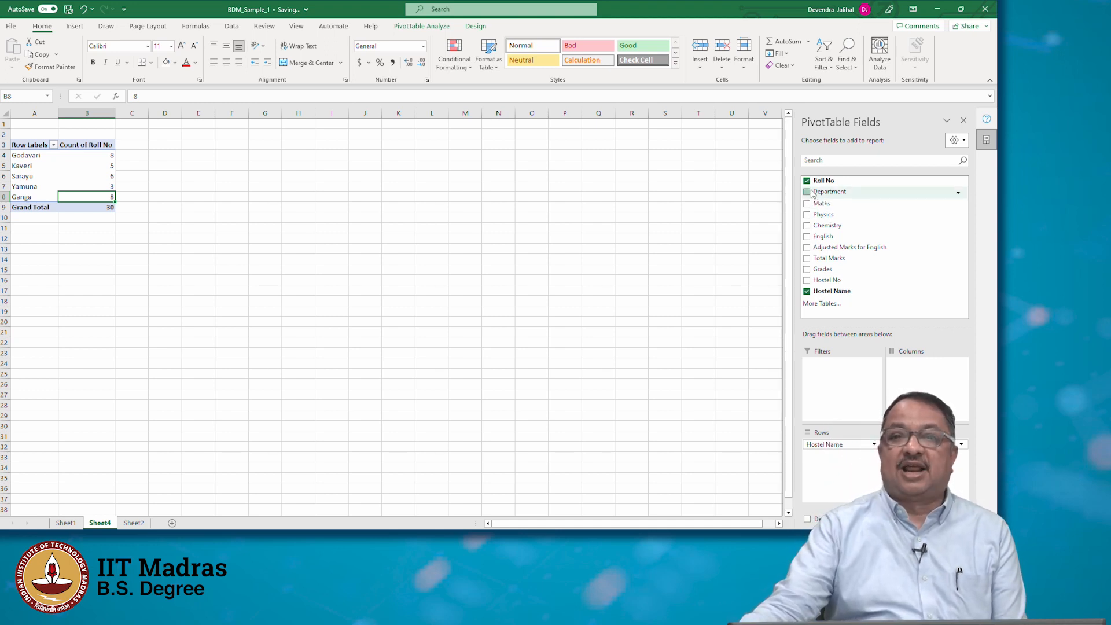
pyautogui.moveTo(812, 194); pyautogui.dragTo(843, 463)
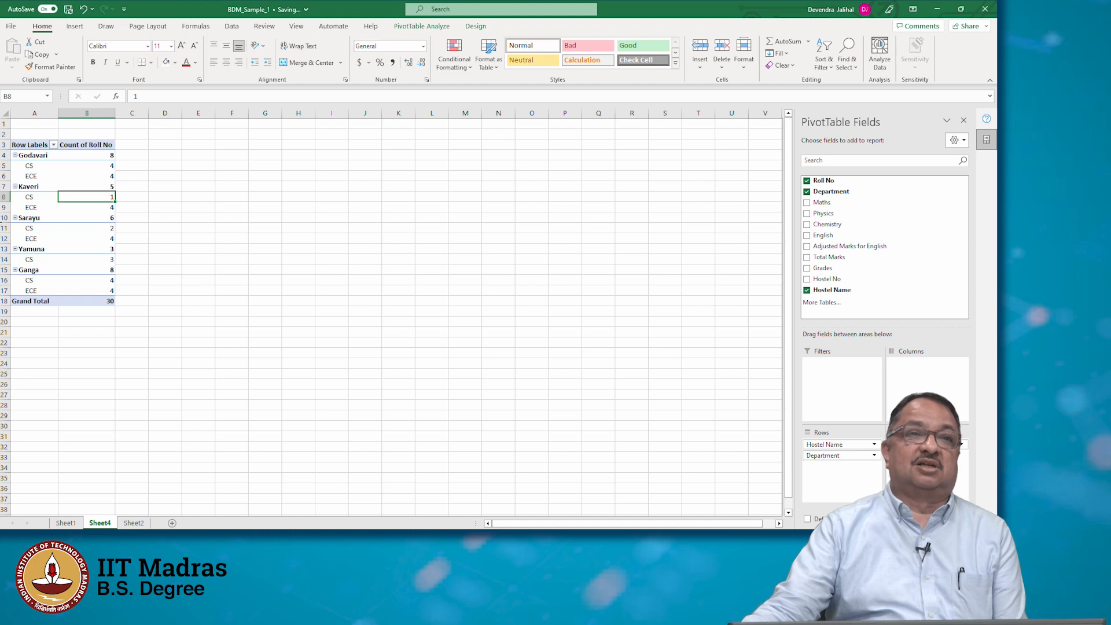
# Examine the CS and ECE student counts under each hostel in the PivotTable, from Godavari down to Ganga
pyautogui.click(36, 156)
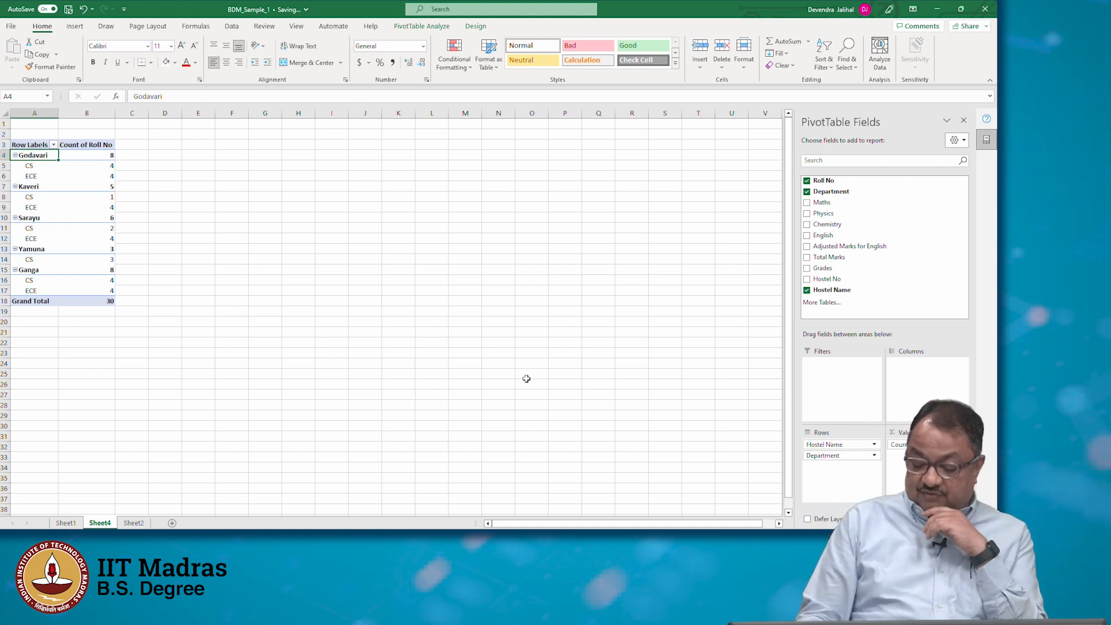
pyautogui.write('2')
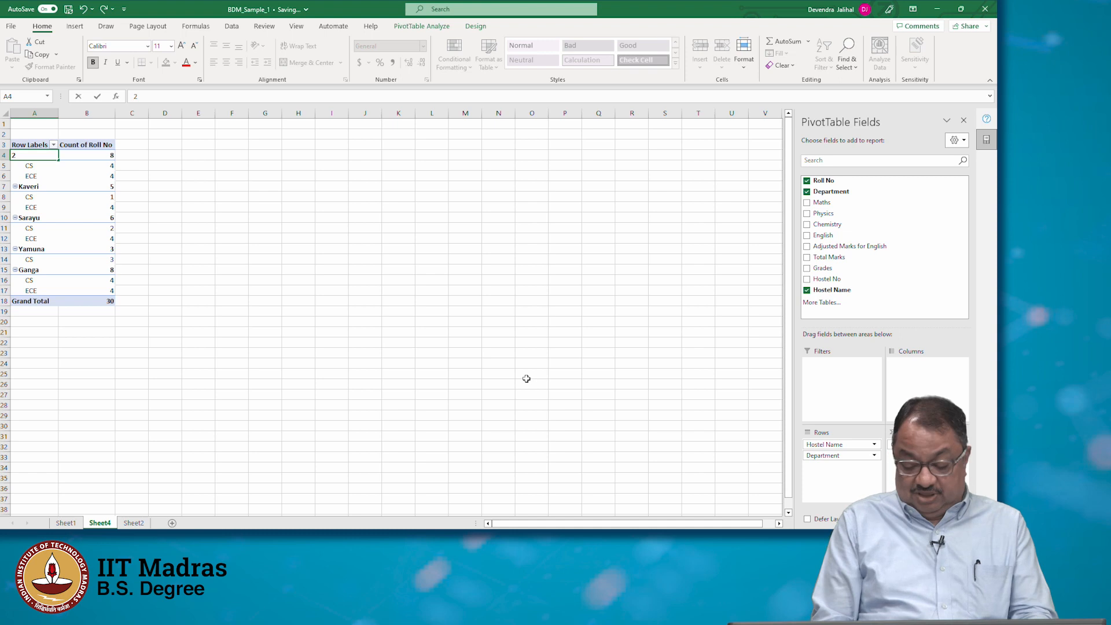
pyautogui.press('Escape')
pyautogui.press('Down')
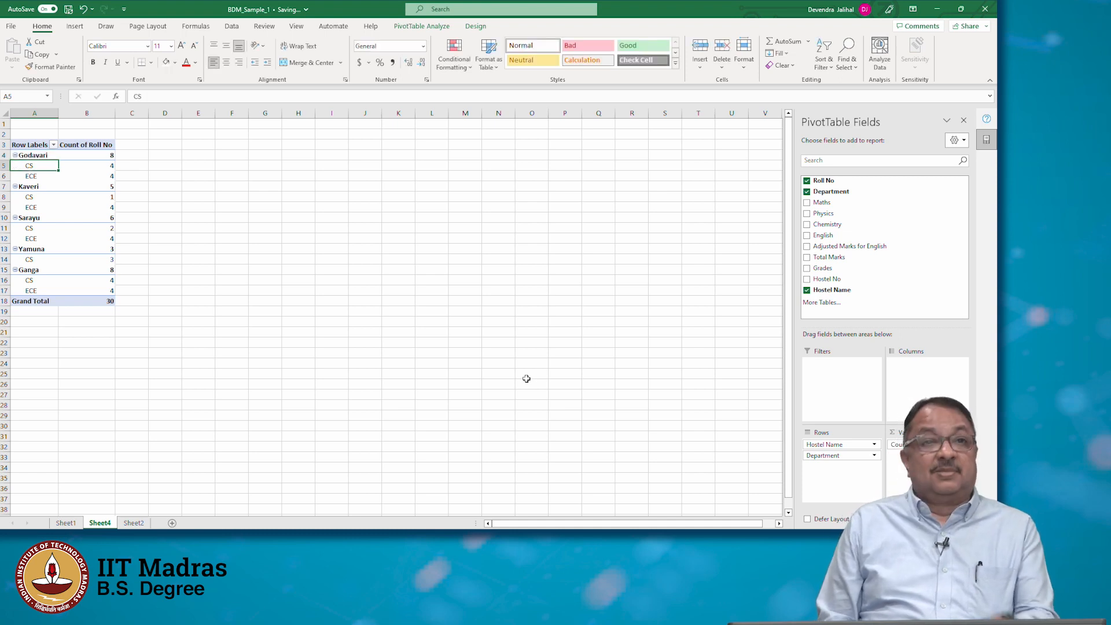
pyautogui.press('Down')
pyautogui.press('Down')
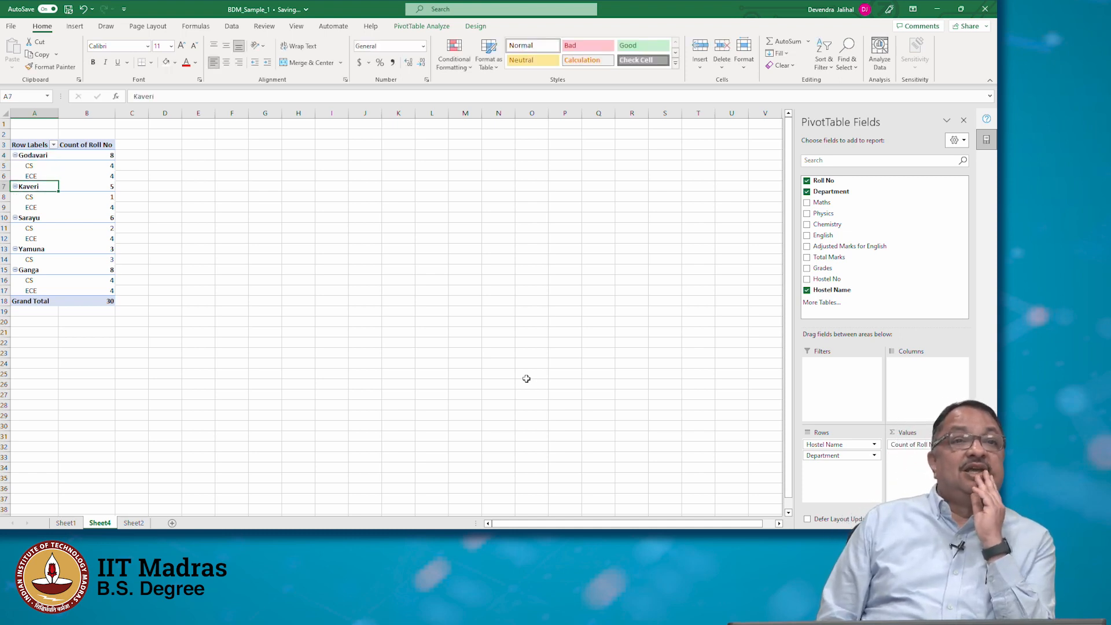
pyautogui.press('Down')
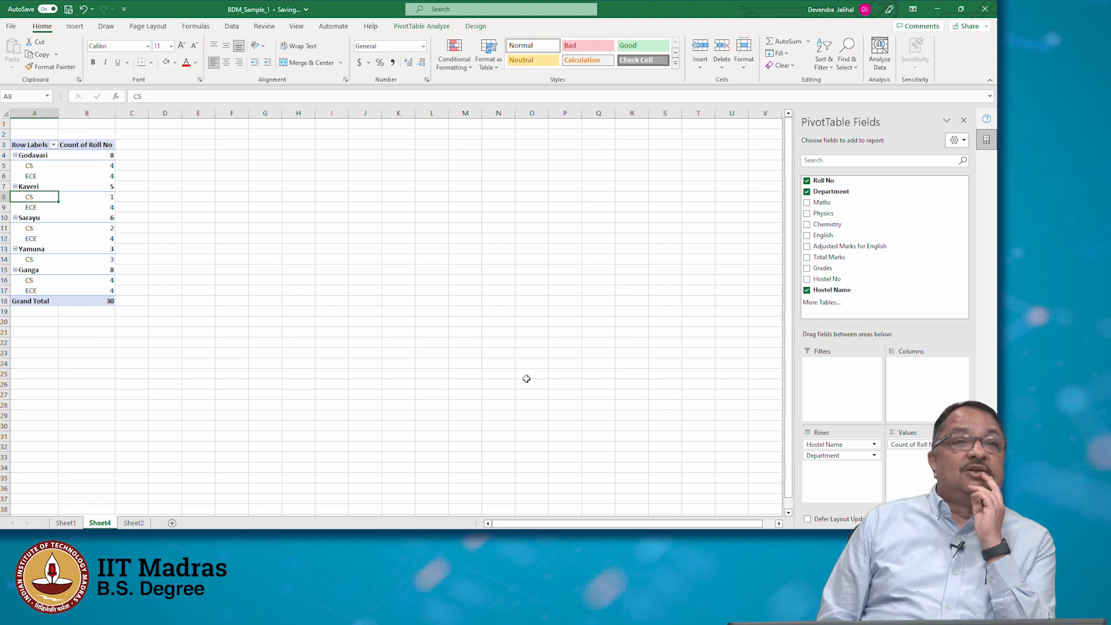
pyautogui.press('Down')
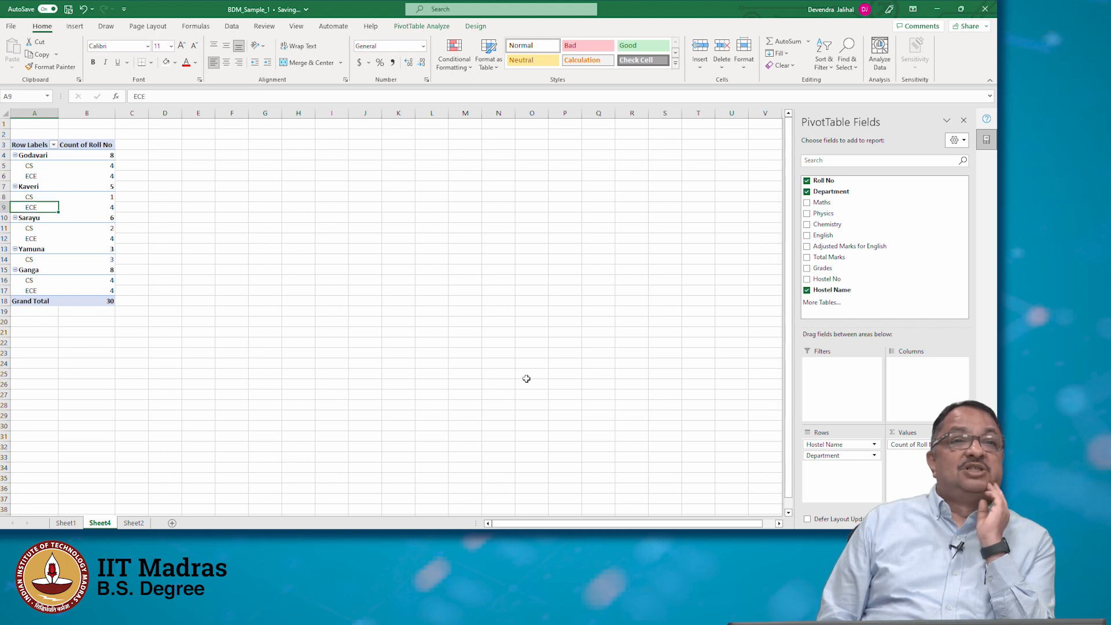
pyautogui.press('Down')
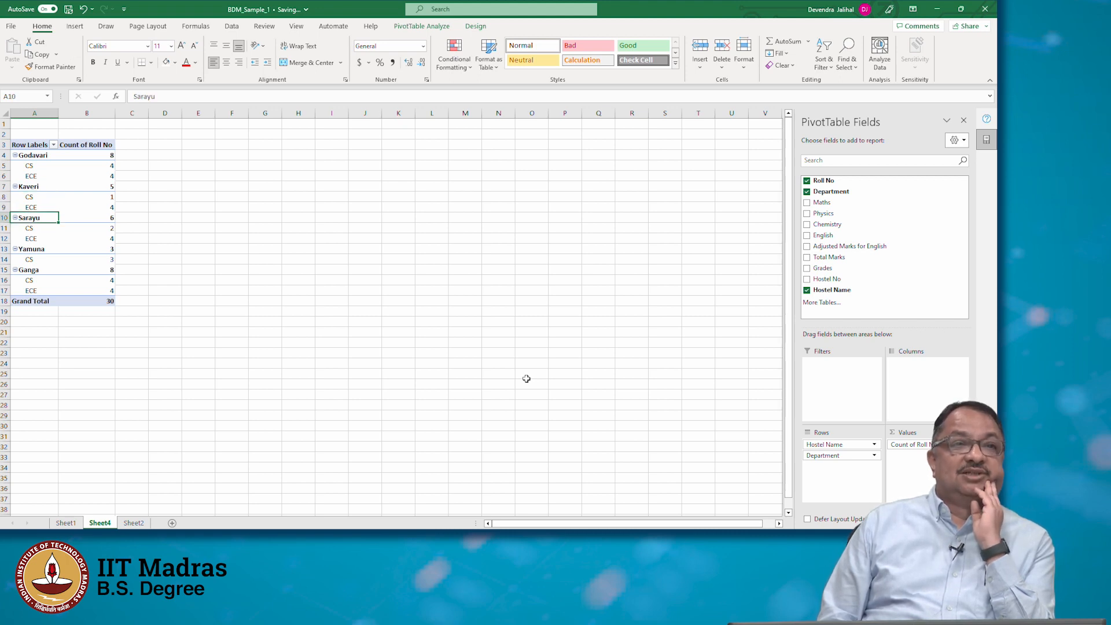
pyautogui.press('Down')
pyautogui.press('Down')
pyautogui.press('Down')
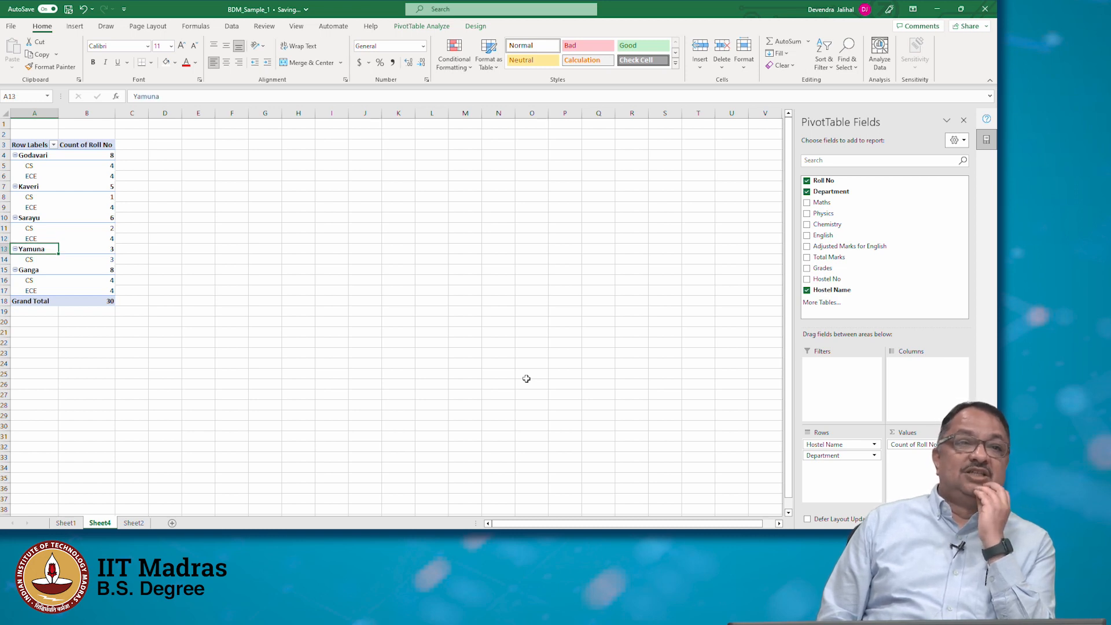
pyautogui.press('Down')
pyautogui.press('Down')
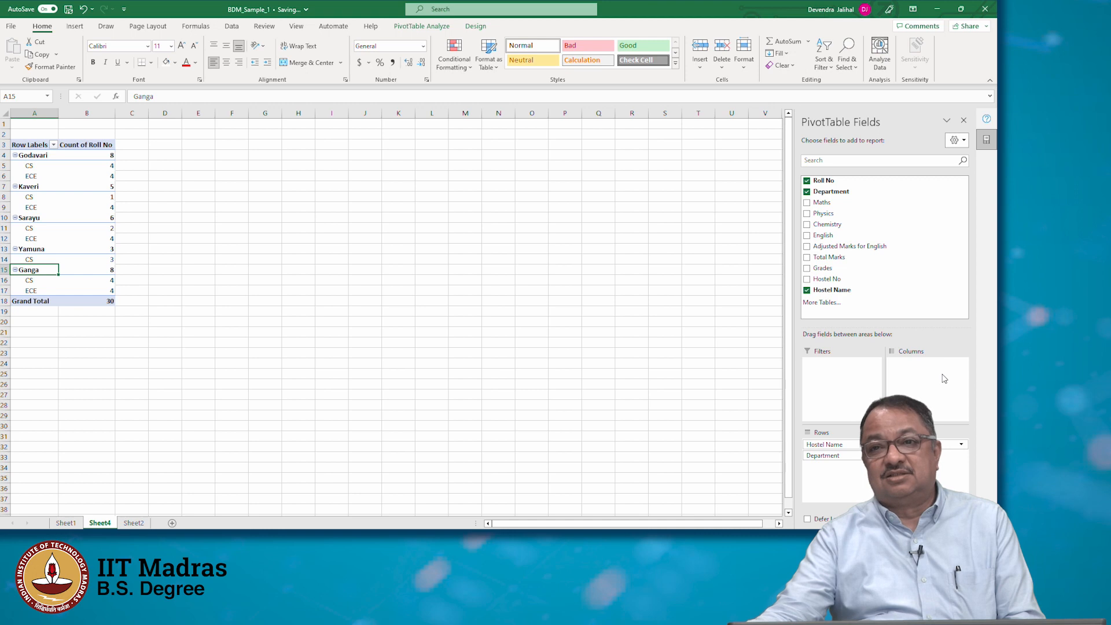
# Move Department from the PivotTable's rows to its columns, widen the ECE column and select the Godavari row
pyautogui.click(840, 458)
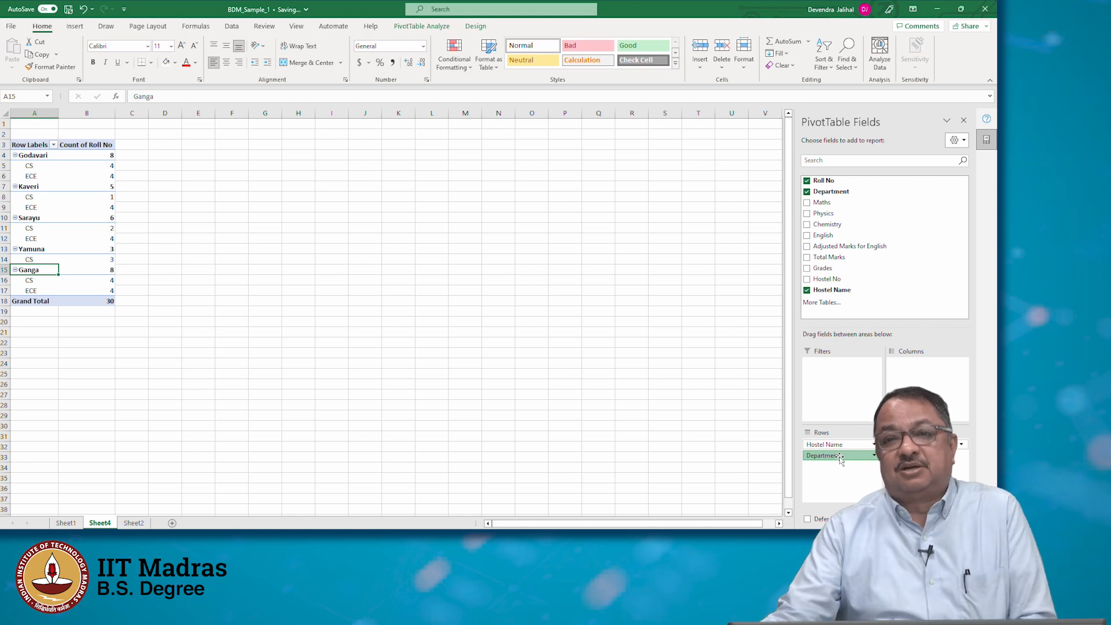
pyautogui.moveTo(841, 457); pyautogui.dragTo(928, 399)
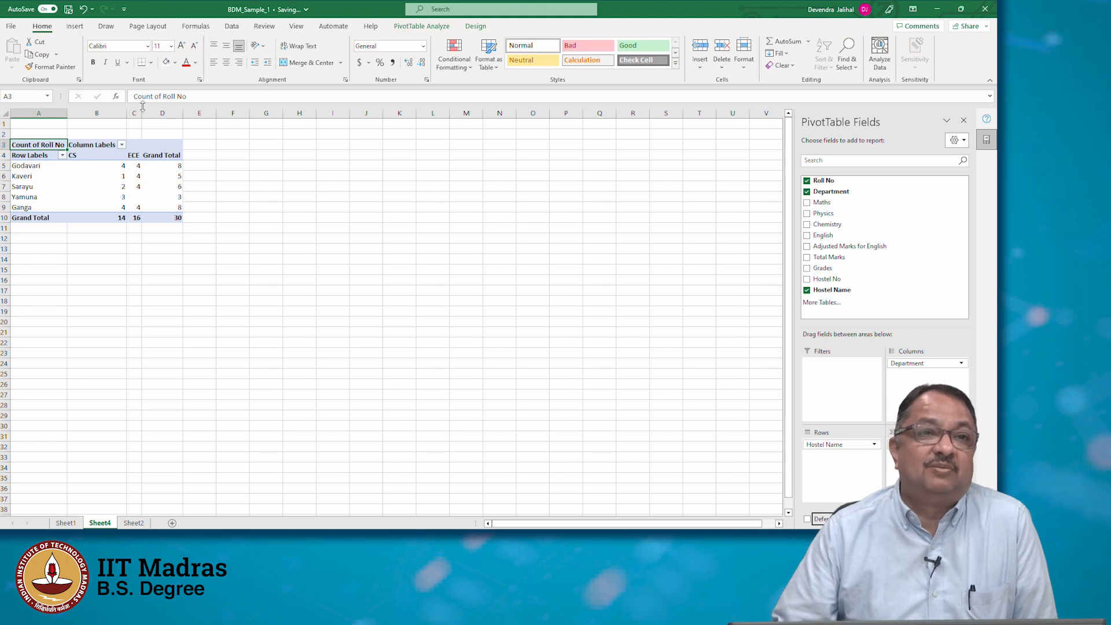
pyautogui.moveTo(142, 109); pyautogui.dragTo(156, 108)
pyautogui.click(16, 168)
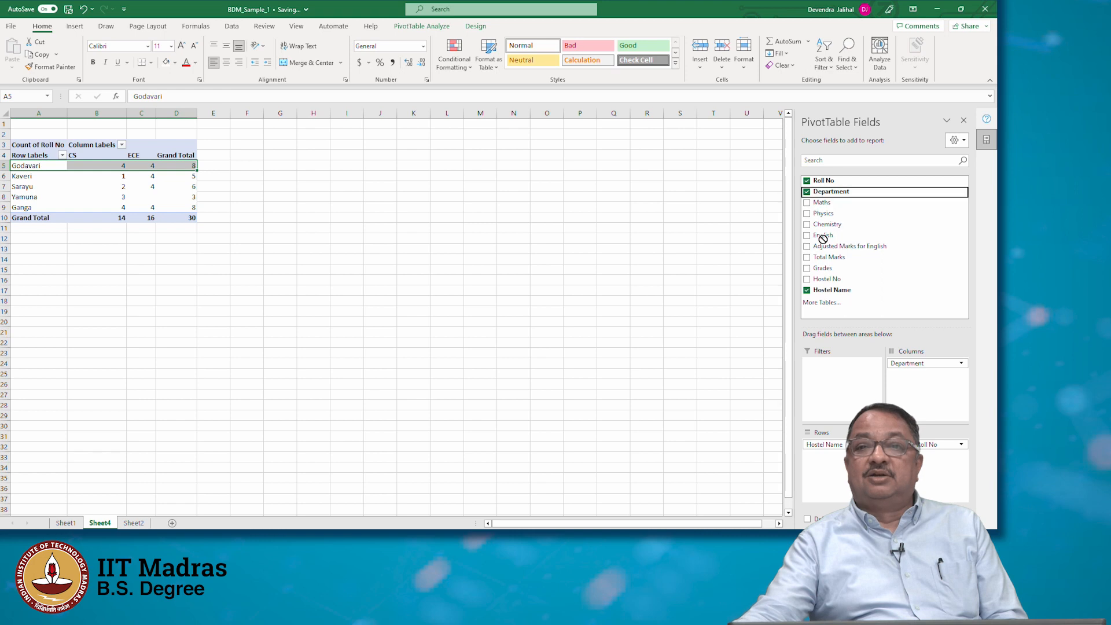
# Replace Department with Grades in the PivotTable's columns, and widen the narrow grade columns
pyautogui.click(808, 193)
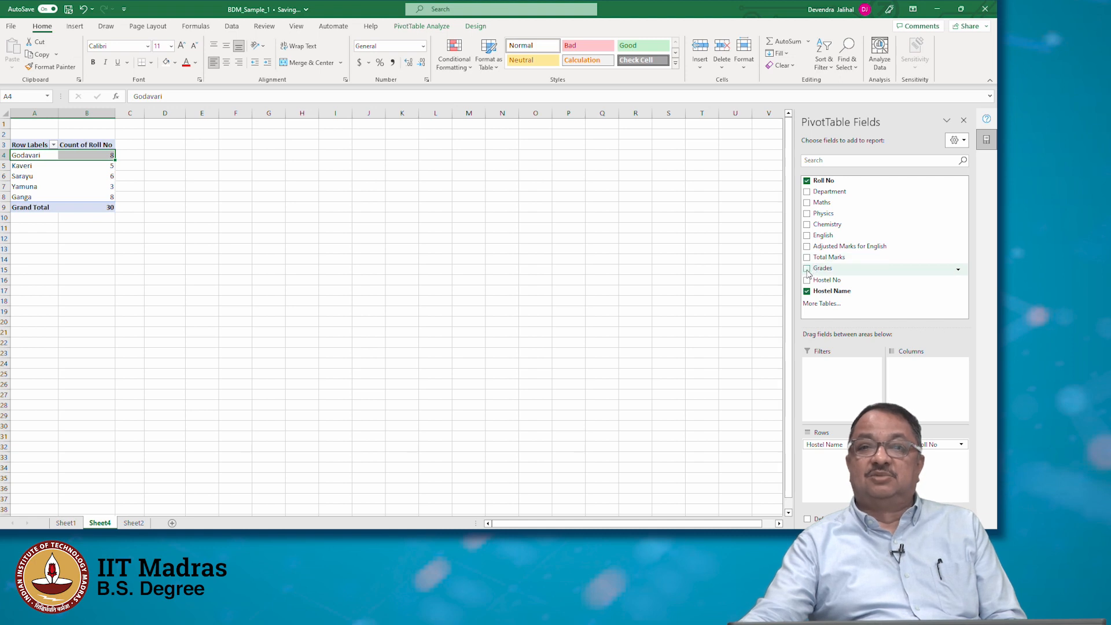
pyautogui.moveTo(823, 270); pyautogui.dragTo(921, 399)
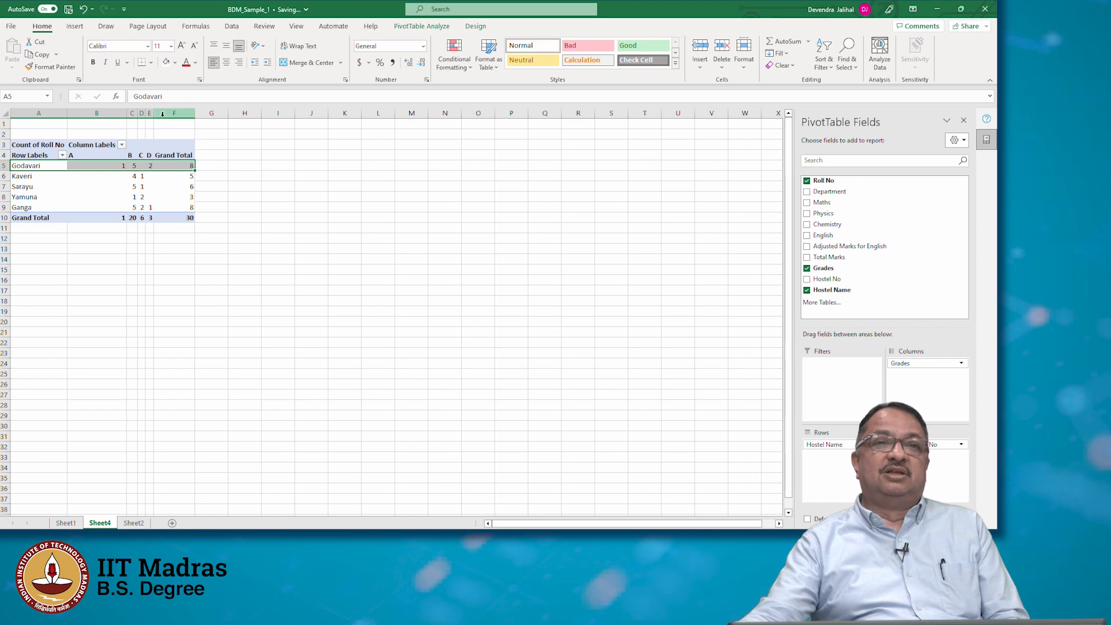
pyautogui.moveTo(138, 112); pyautogui.dragTo(224, 115)
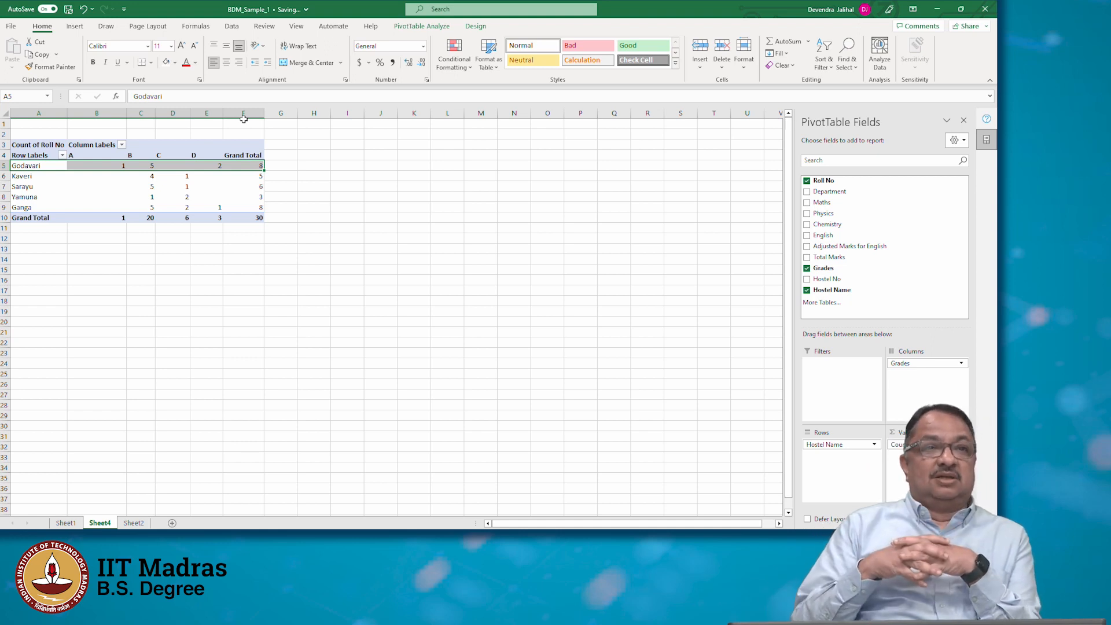
# Examine the number of students per grade for each hostel, going through the PivotTable from Godavari to Ganga
pyautogui.click(105, 167)
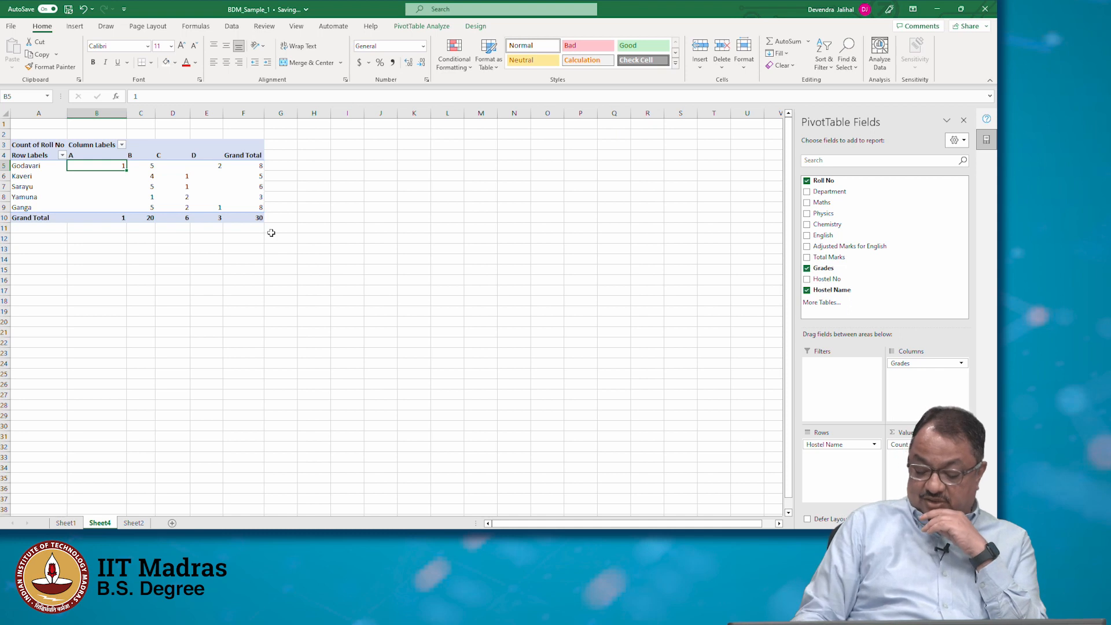
pyautogui.press('Right')
pyautogui.press('Right')
pyautogui.press('Right')
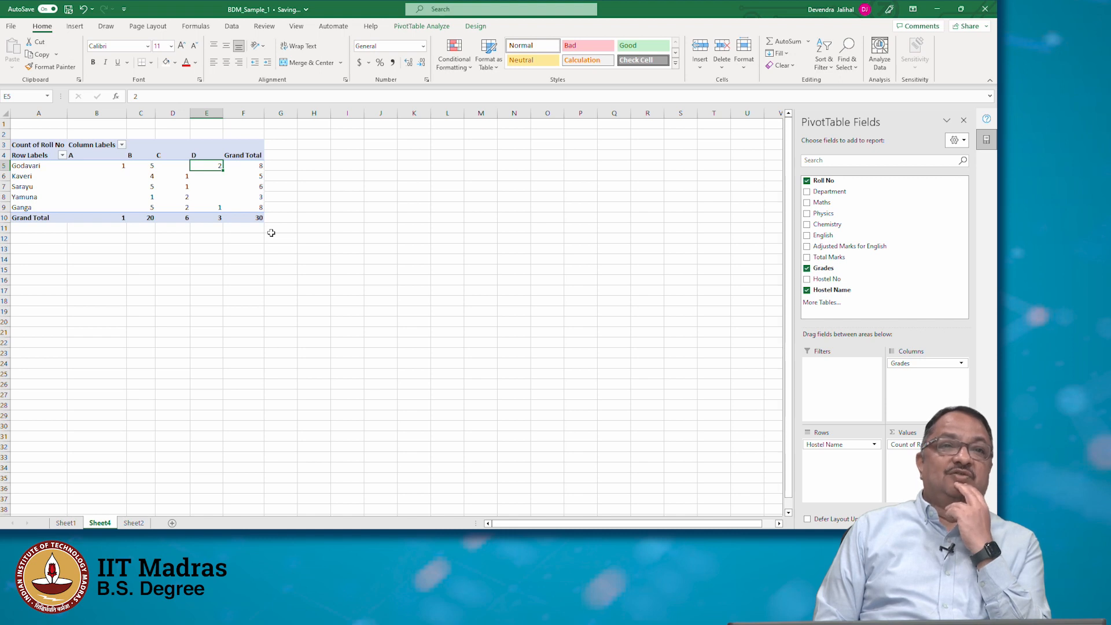
pyautogui.press('Down')
pyautogui.press('Left')
pyautogui.press('Left')
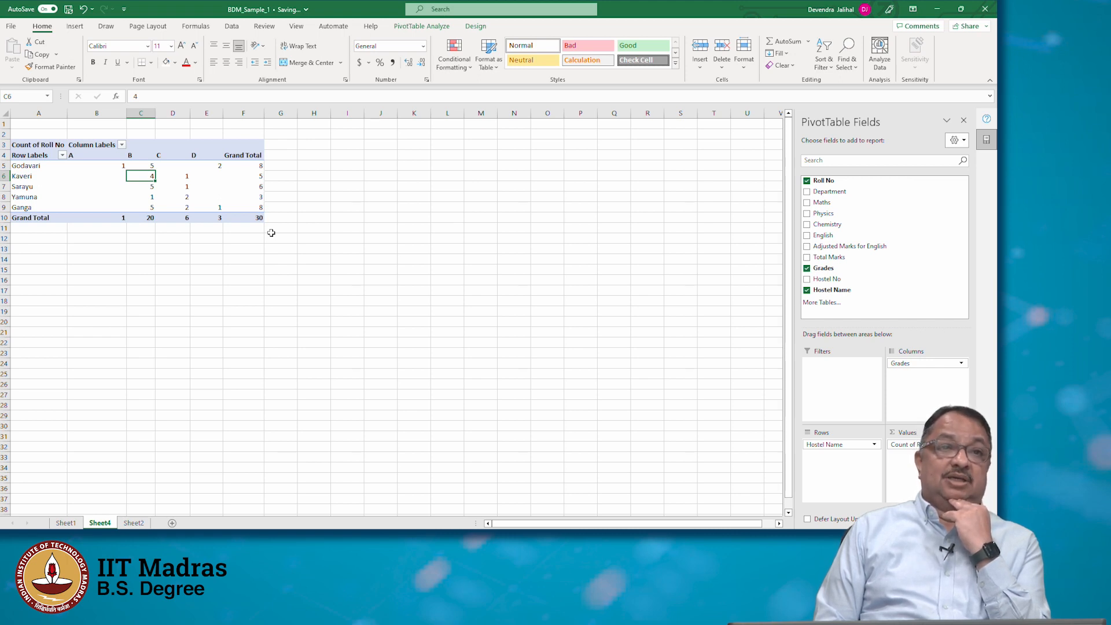
pyautogui.press('Right')
pyautogui.press('Down')
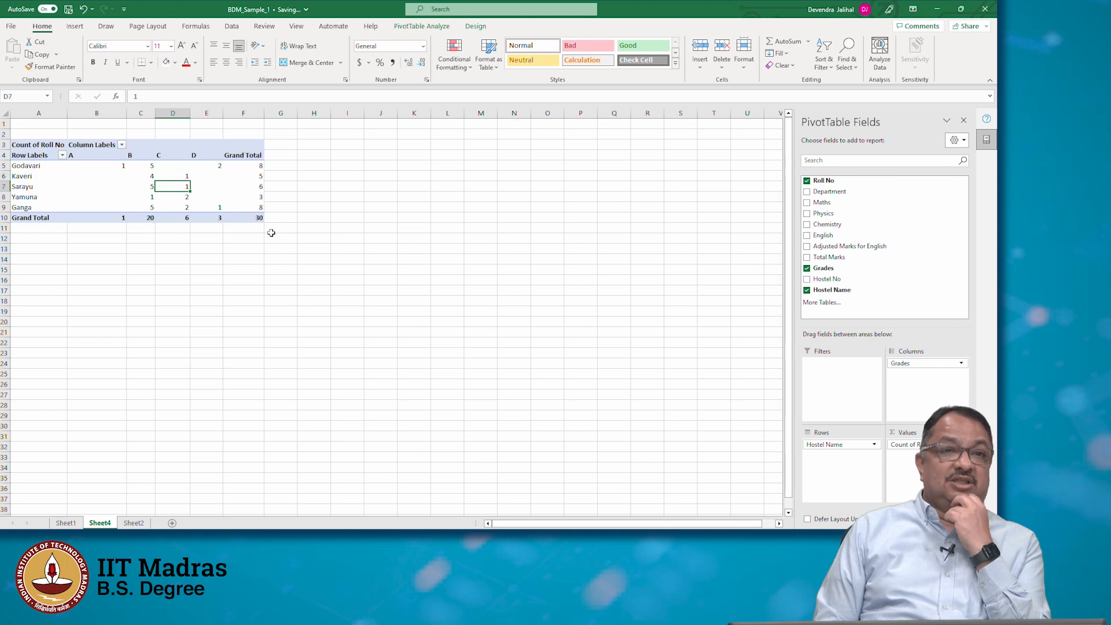
pyautogui.press('Left')
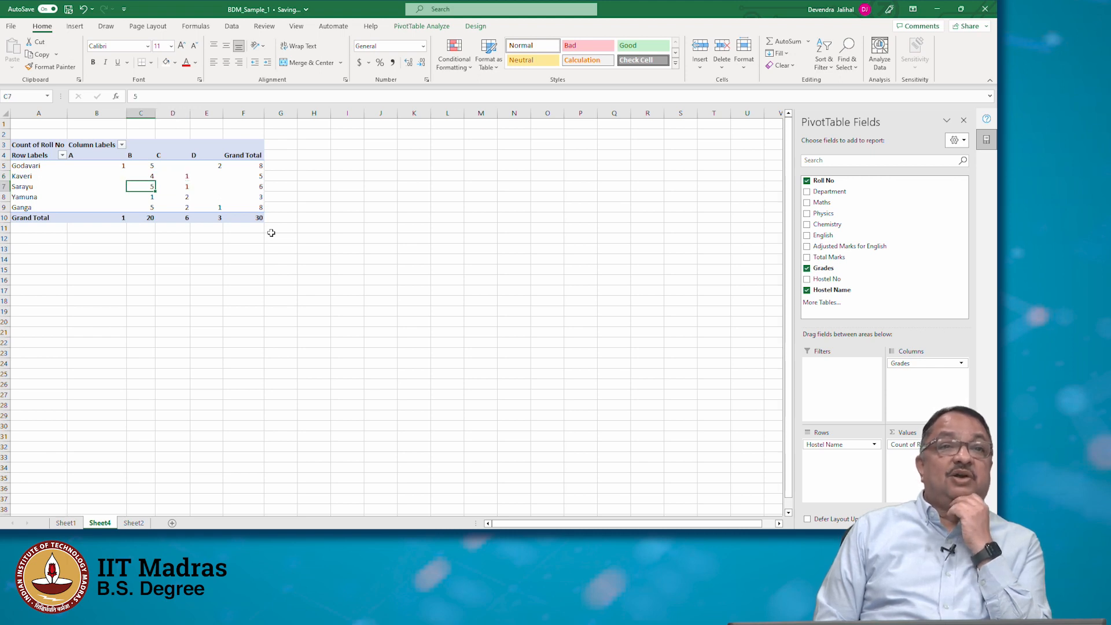
pyautogui.press('Right')
pyautogui.press('Down')
pyautogui.press('Left')
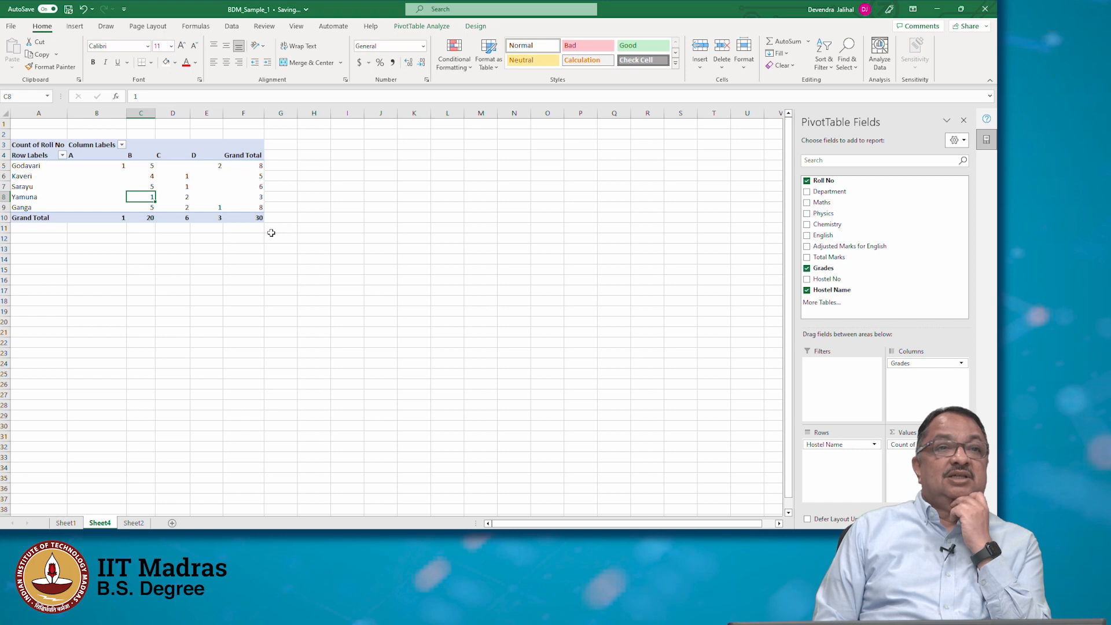
pyautogui.press('Right')
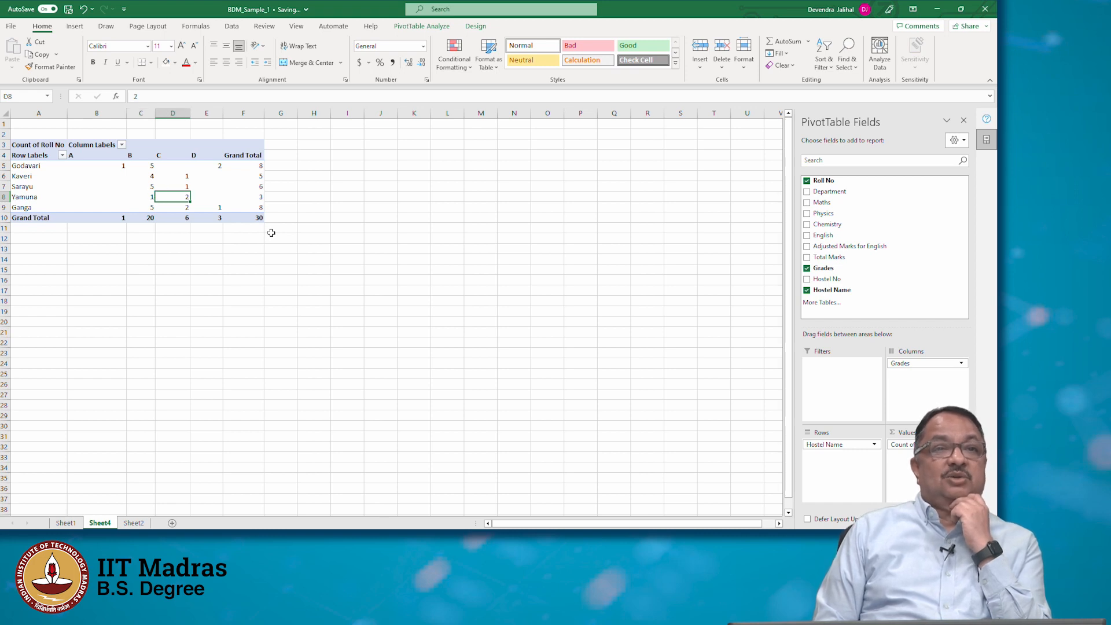
pyautogui.press('Down')
pyautogui.press('Left')
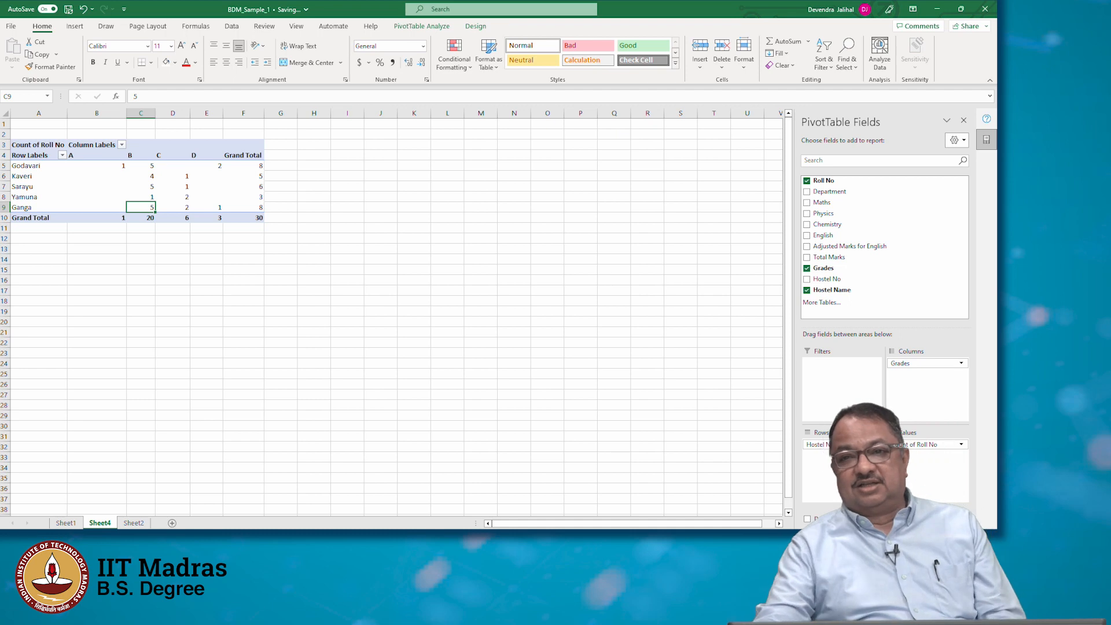
# Replace Hostel Name with Department in the PivotTable's rows, keeping Grades in the columns
pyautogui.moveTo(818, 446); pyautogui.dragTo(840, 458)
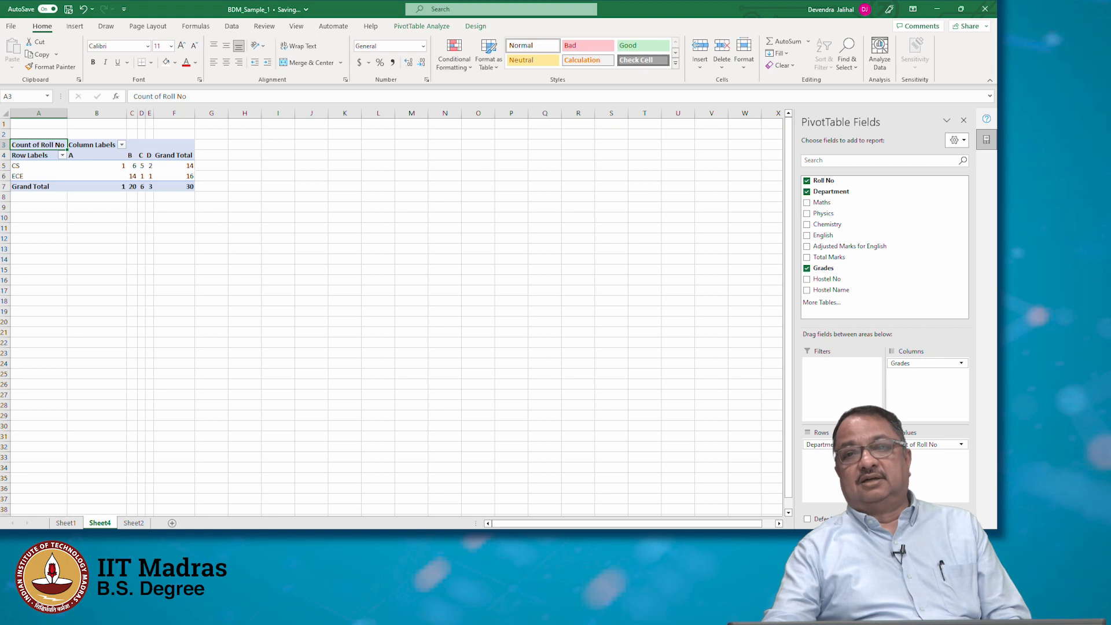
# Move Department from the PivotTable's rows to its filters and place Hostel No in the rows
pyautogui.moveTo(818, 445); pyautogui.dragTo(836, 364)
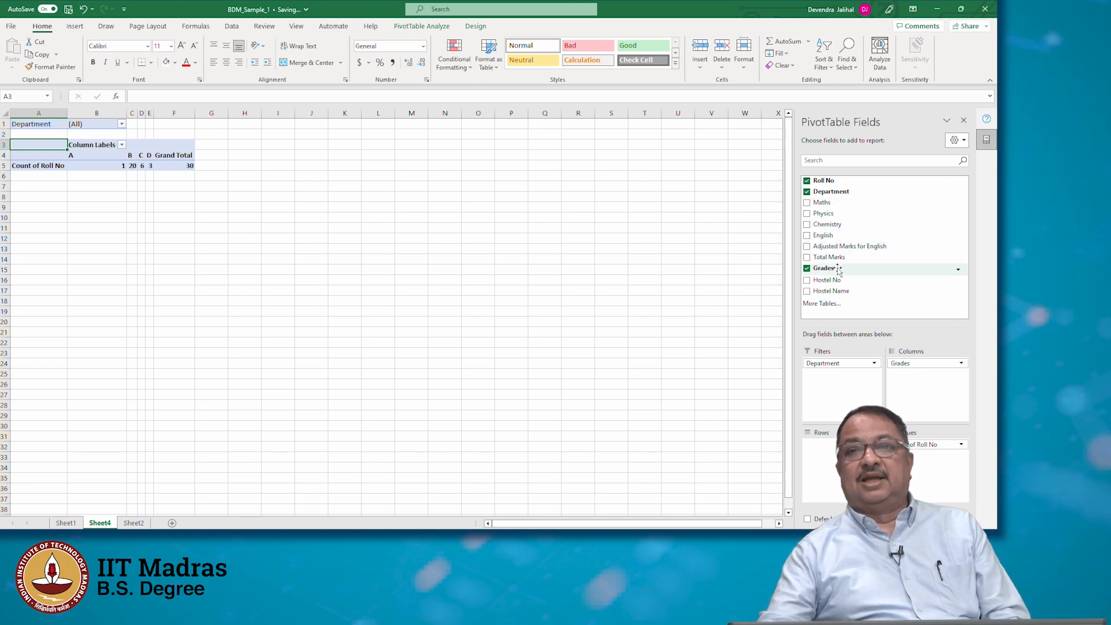
pyautogui.moveTo(835, 281); pyautogui.dragTo(822, 458)
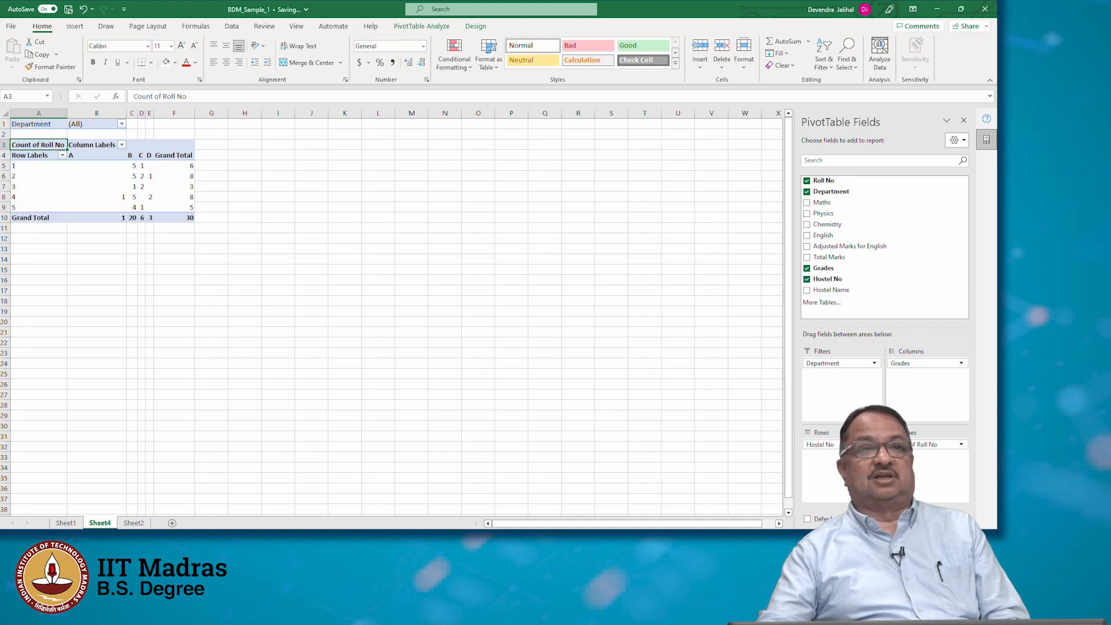
# Filter the PivotTable by Department to show only CS students
pyautogui.click(90, 127)
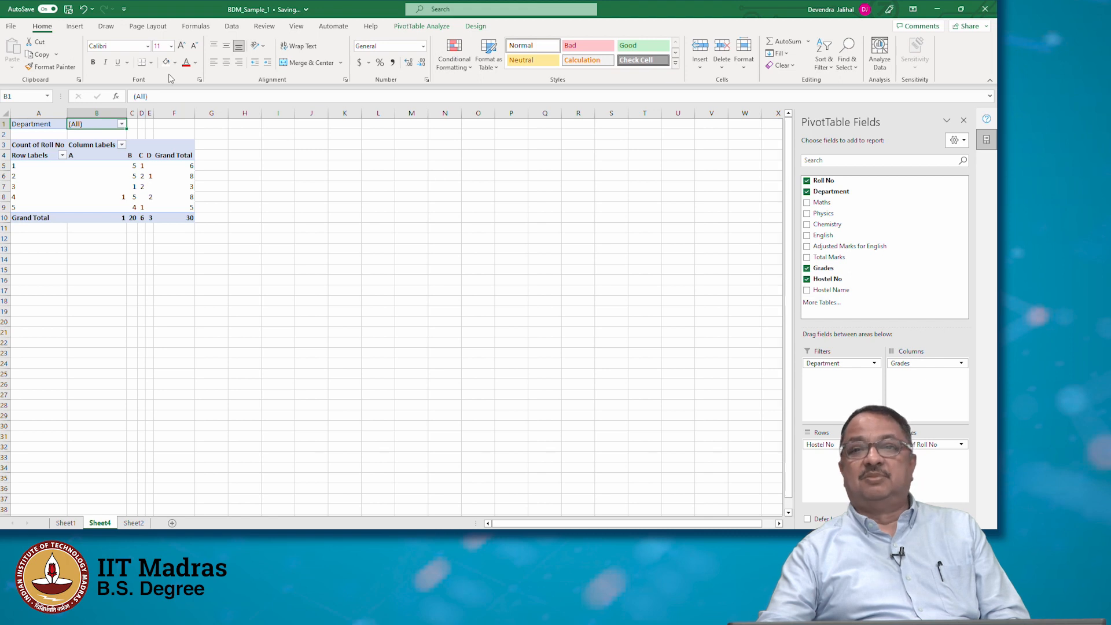
pyautogui.click(121, 123)
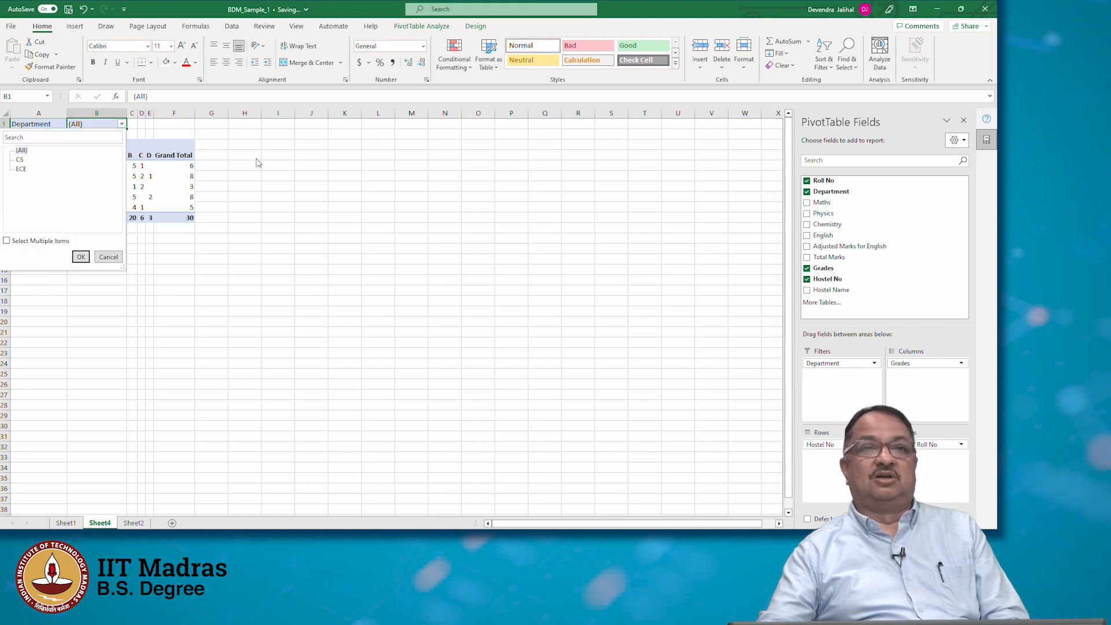
pyautogui.click(817, 385)
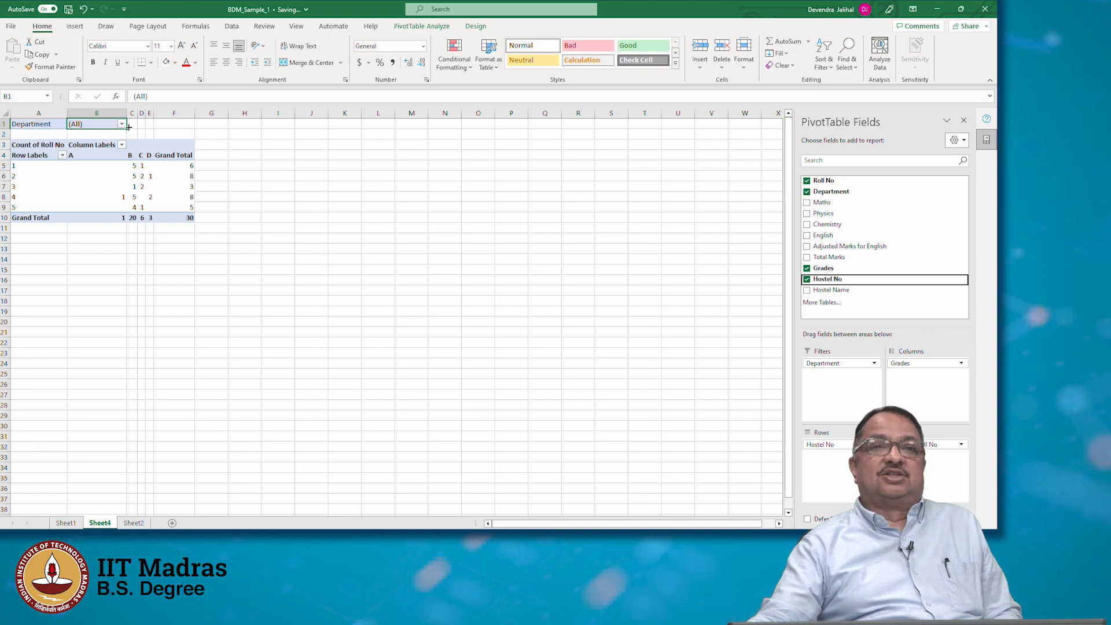
pyautogui.click(874, 364)
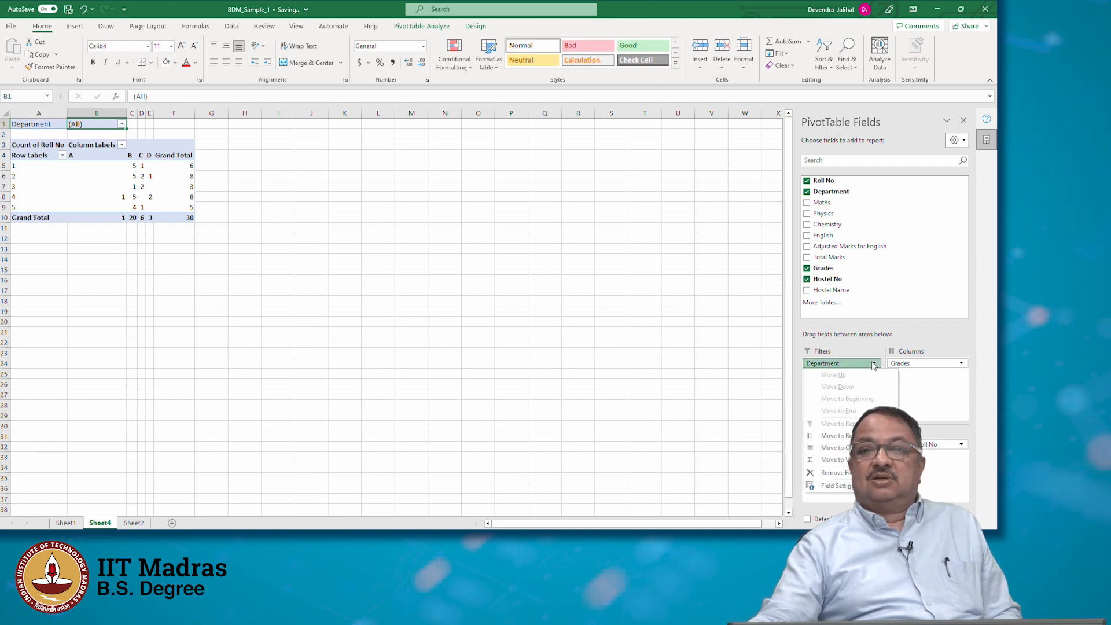
pyautogui.click(874, 365)
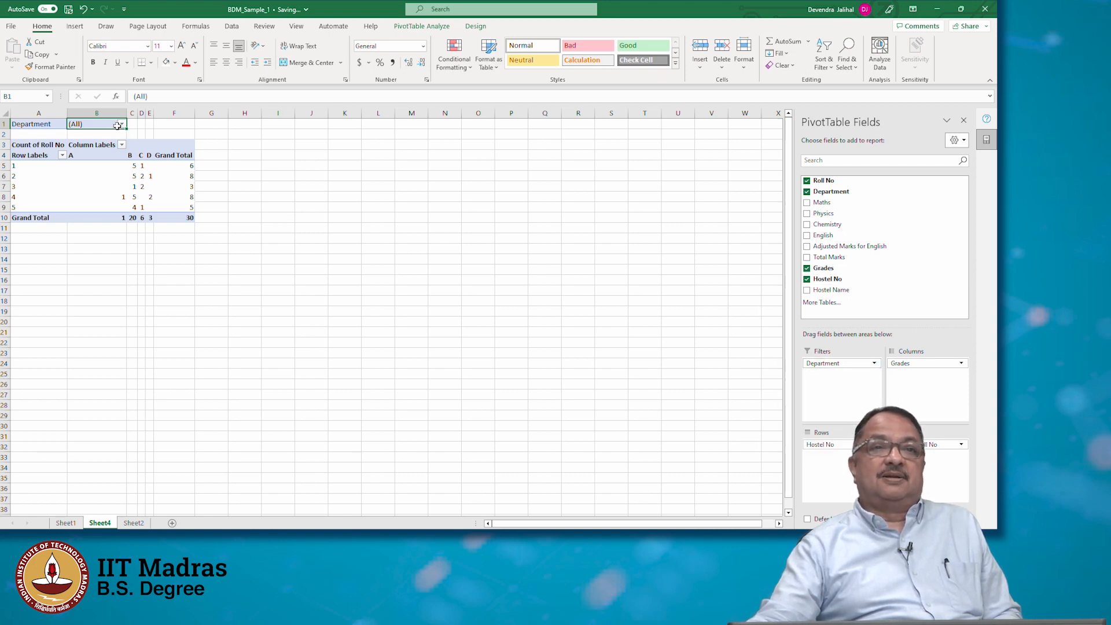
pyautogui.click(122, 125)
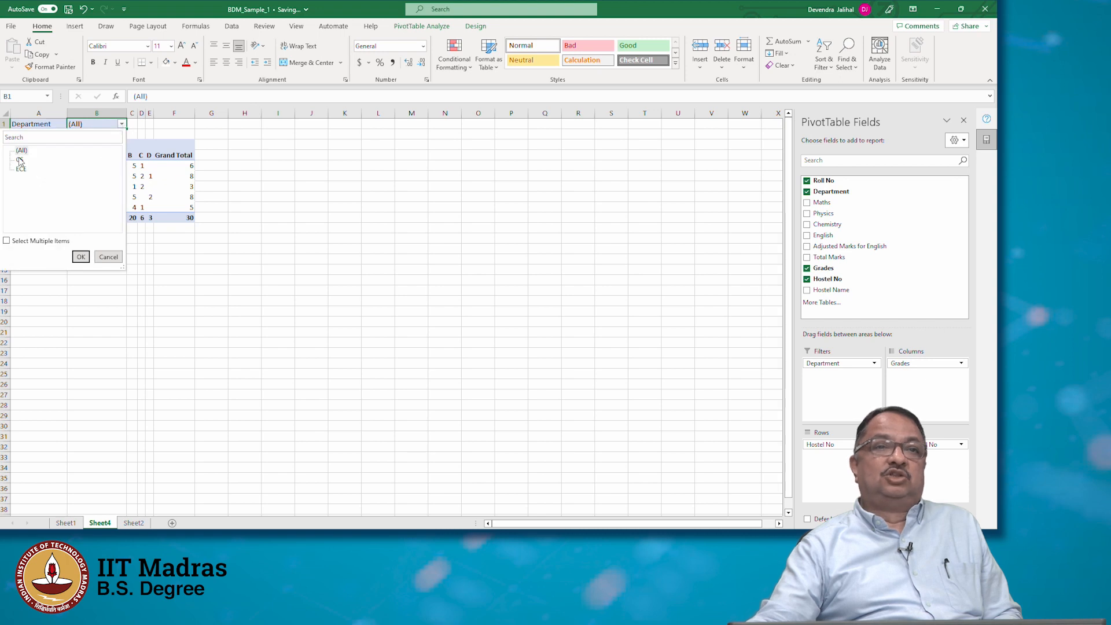
pyautogui.click(81, 257)
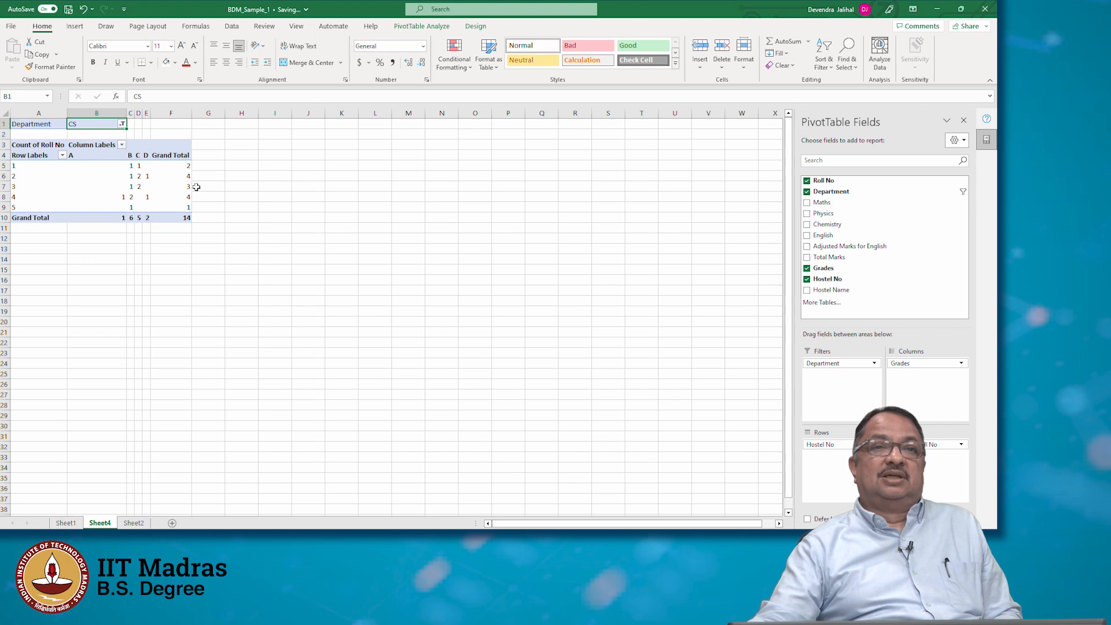
pyautogui.click(106, 175)
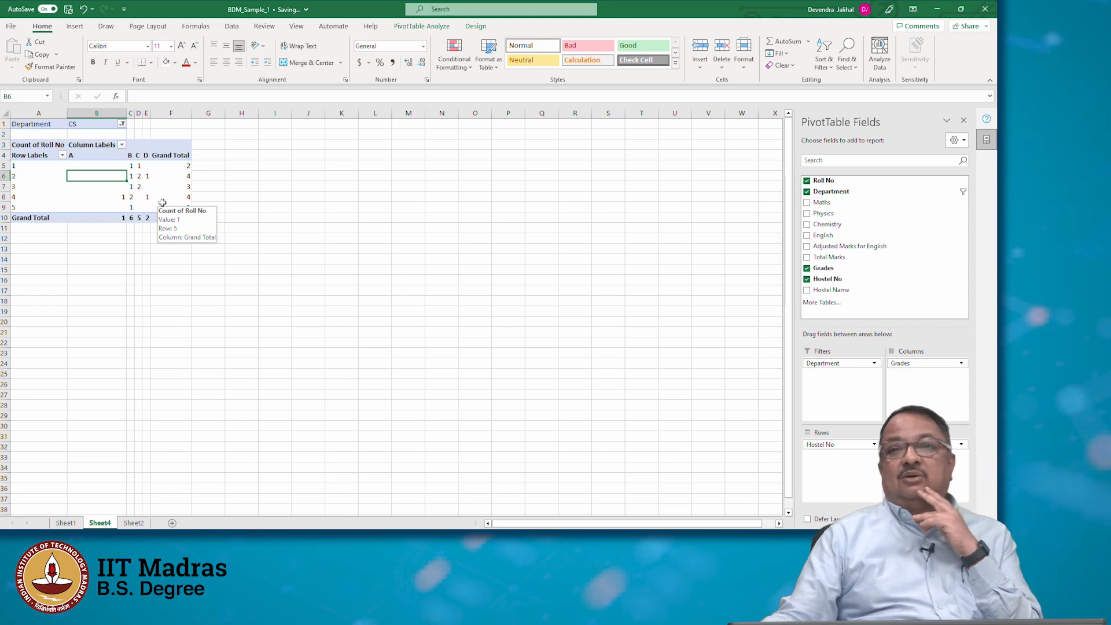
# Replace Hostel No with Hostel Name in the PivotTable's rows and widen the narrow B, C and D grade columns
pyautogui.click(806, 279)
pyautogui.click(808, 290)
pyautogui.click(53, 167)
pyautogui.moveTo(133, 108); pyautogui.dragTo(208, 110)
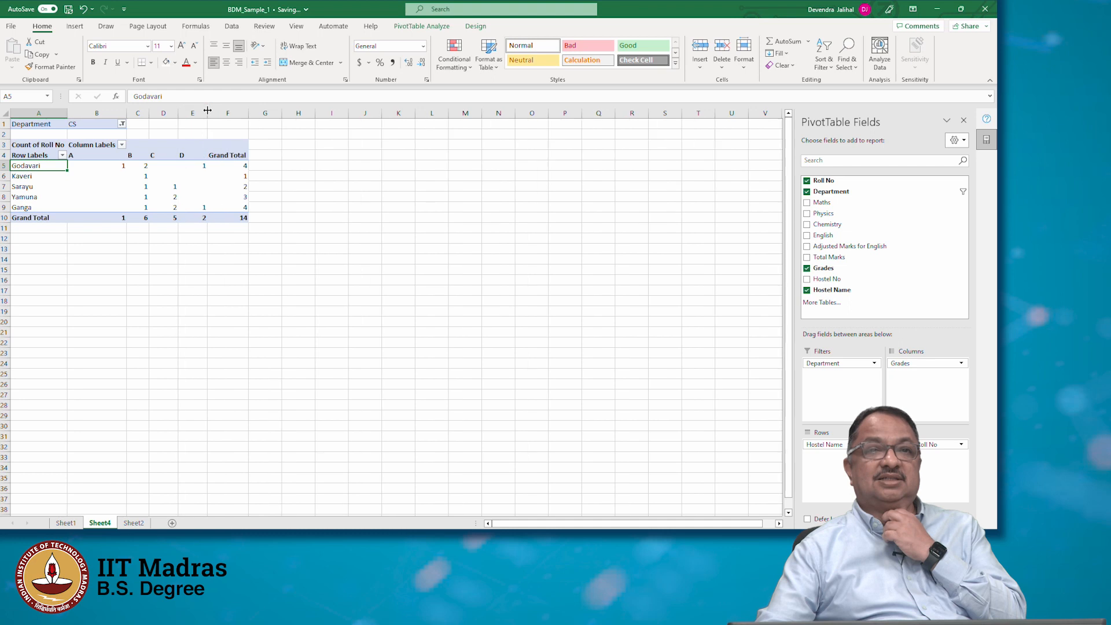